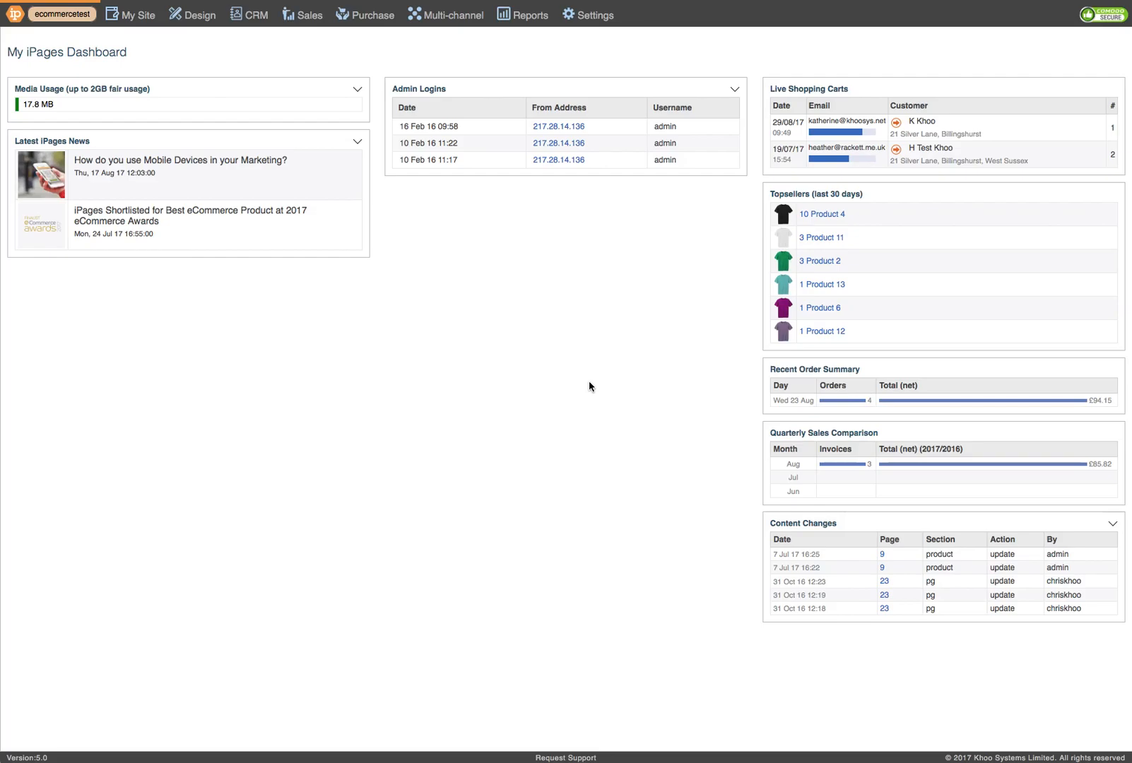
Open the multi-channel orders, then bring up the channel inventory list for all channels
click(458, 18)
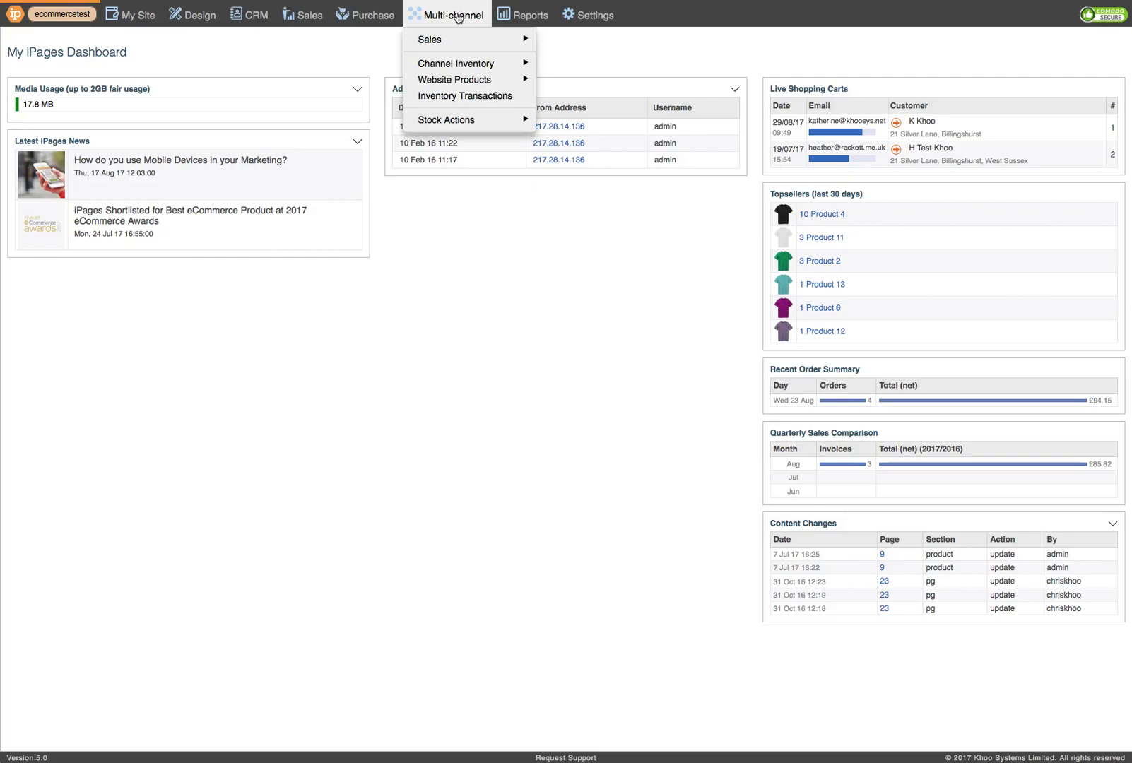
click(457, 17)
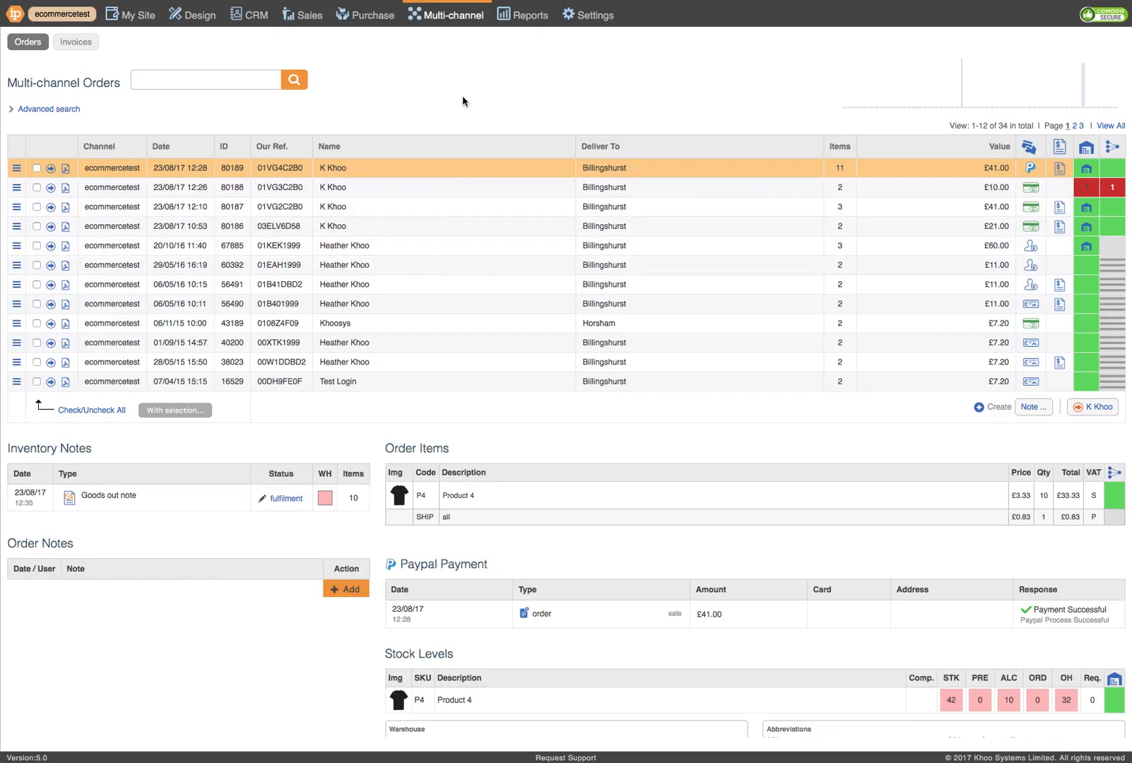
mouse_move(442, 16)
mouse_move(444, 63)
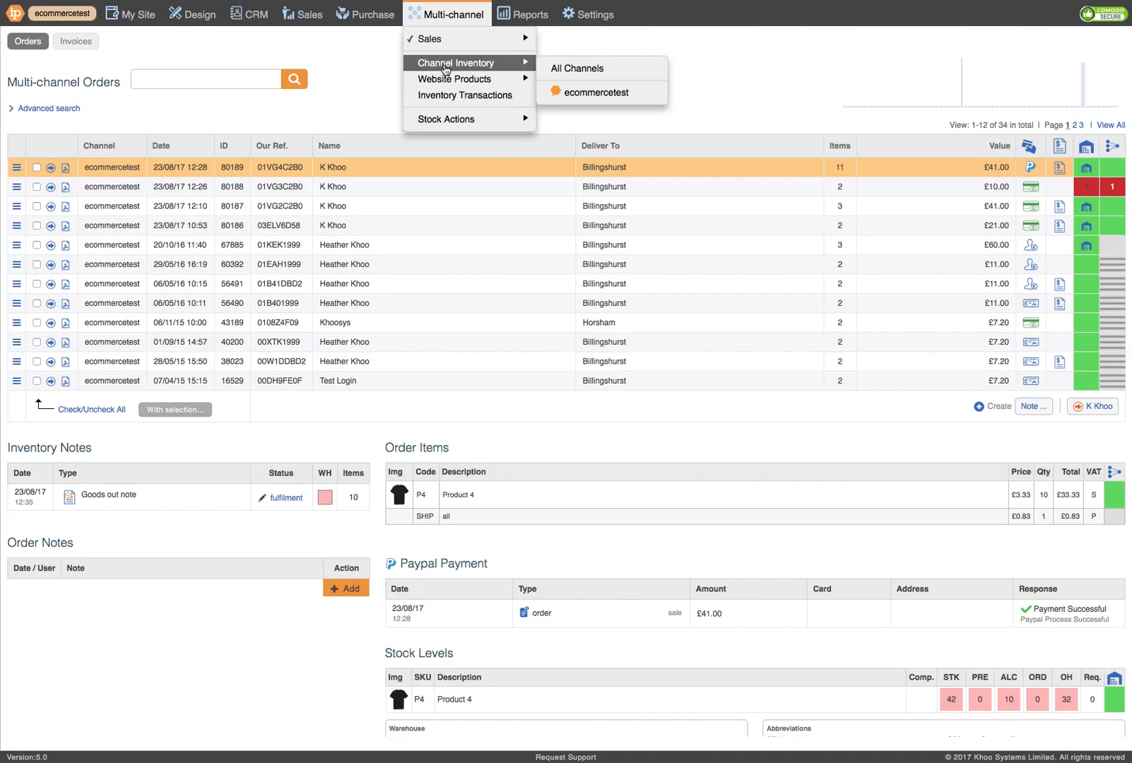
click(443, 65)
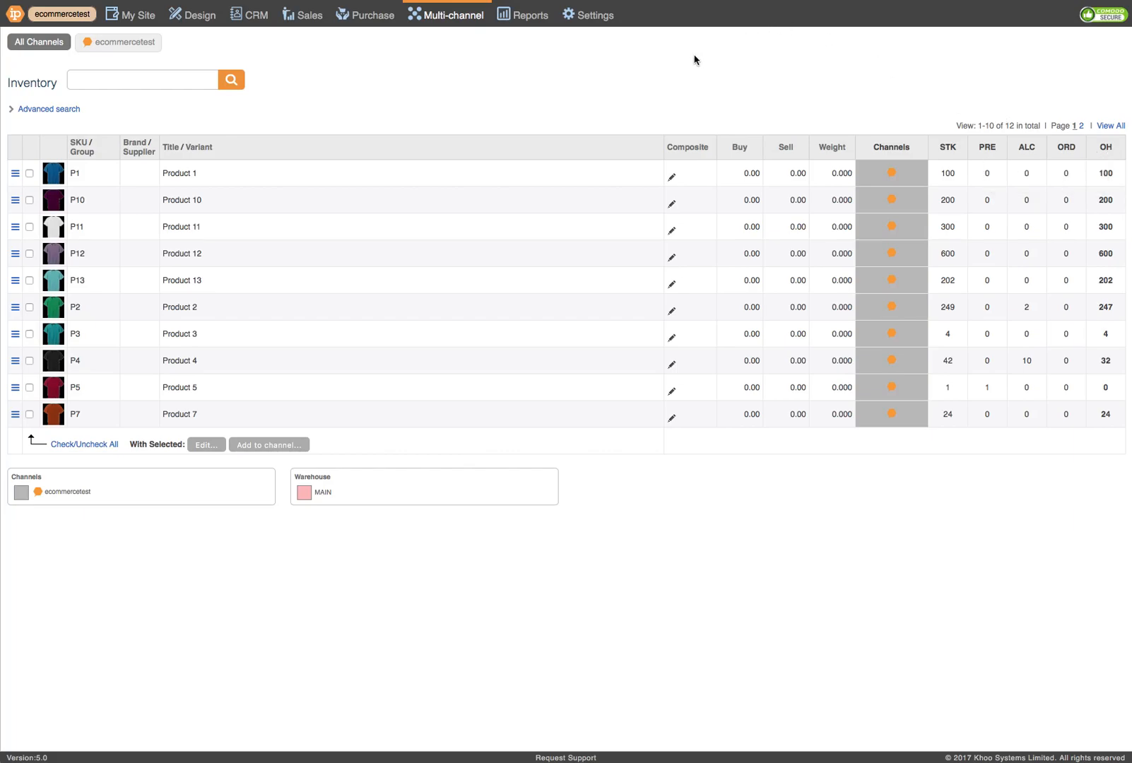
Examine the settings of New Stock Policy in the multi-channel sales policies, then leave it without saving
click(640, 18)
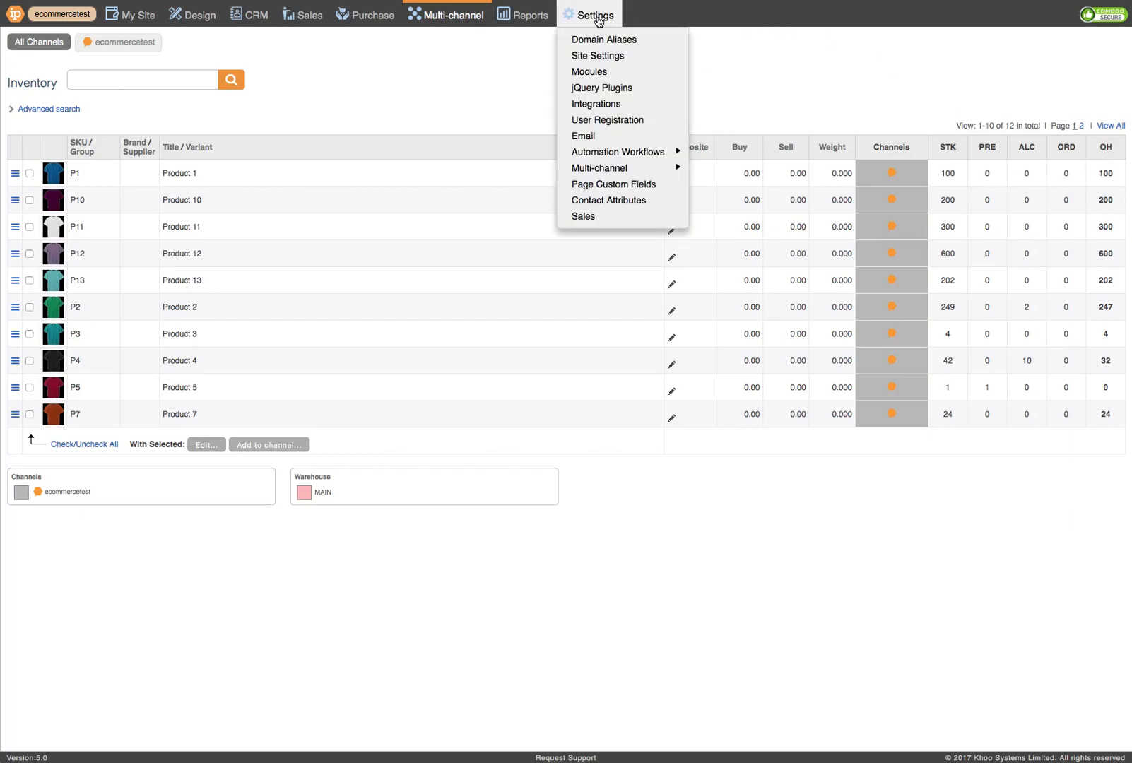
click(615, 169)
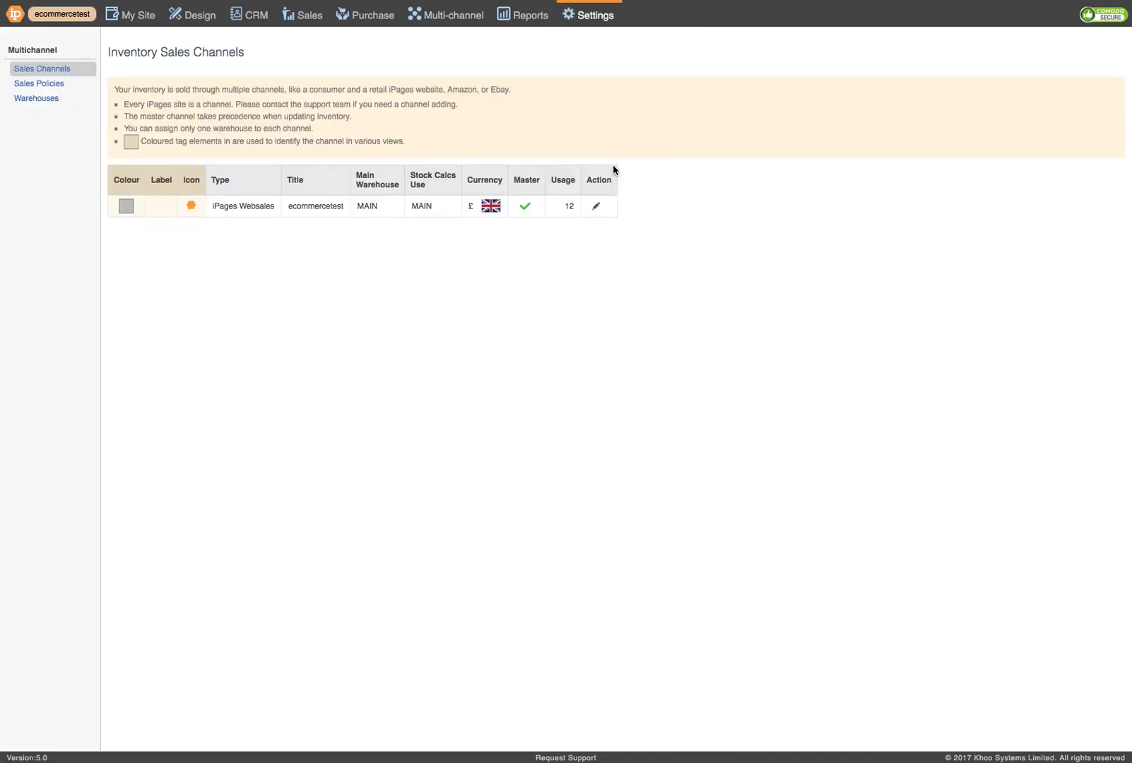
click(64, 87)
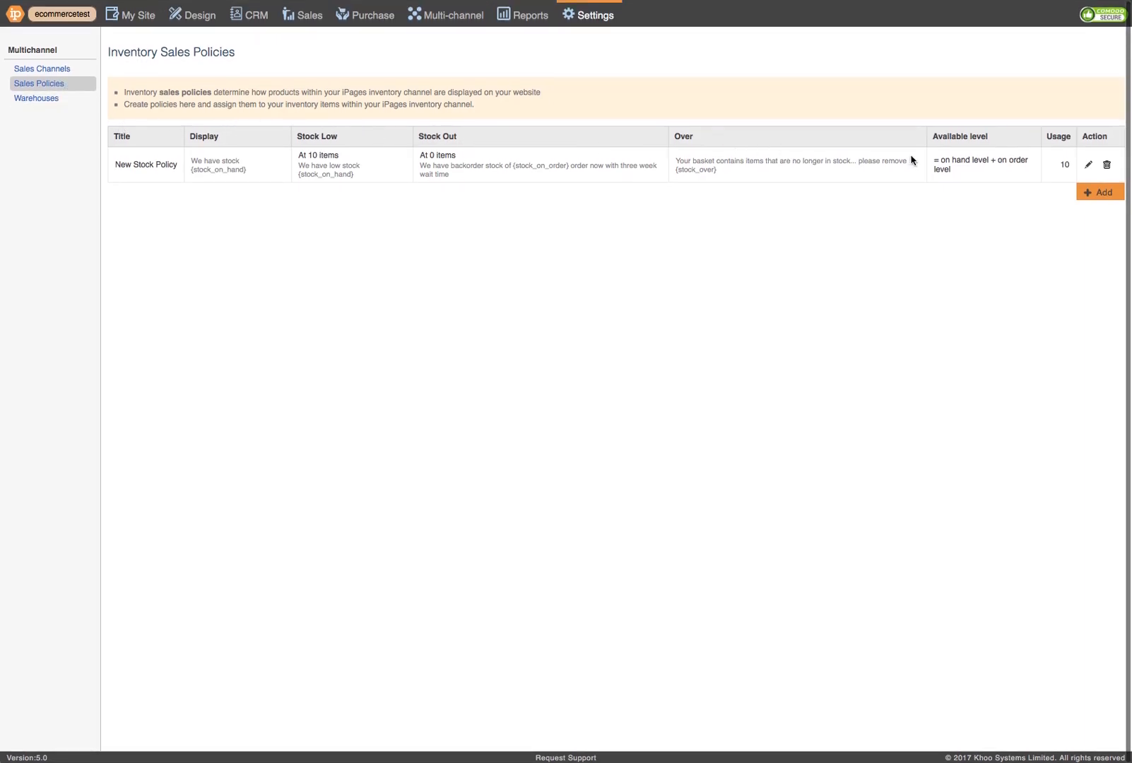
click(1089, 167)
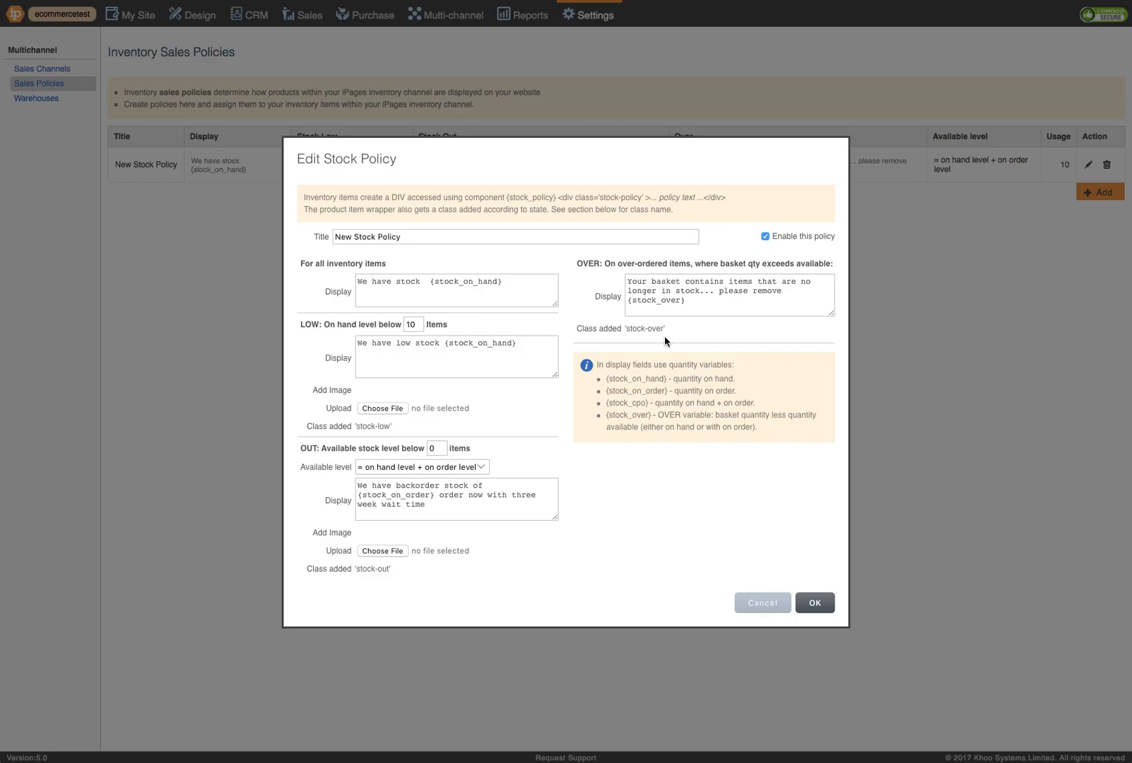
click(761, 607)
Open the iPages Demo Website in a new tab and check Product 1's stock message in the shop and on its product page
key(super+l)
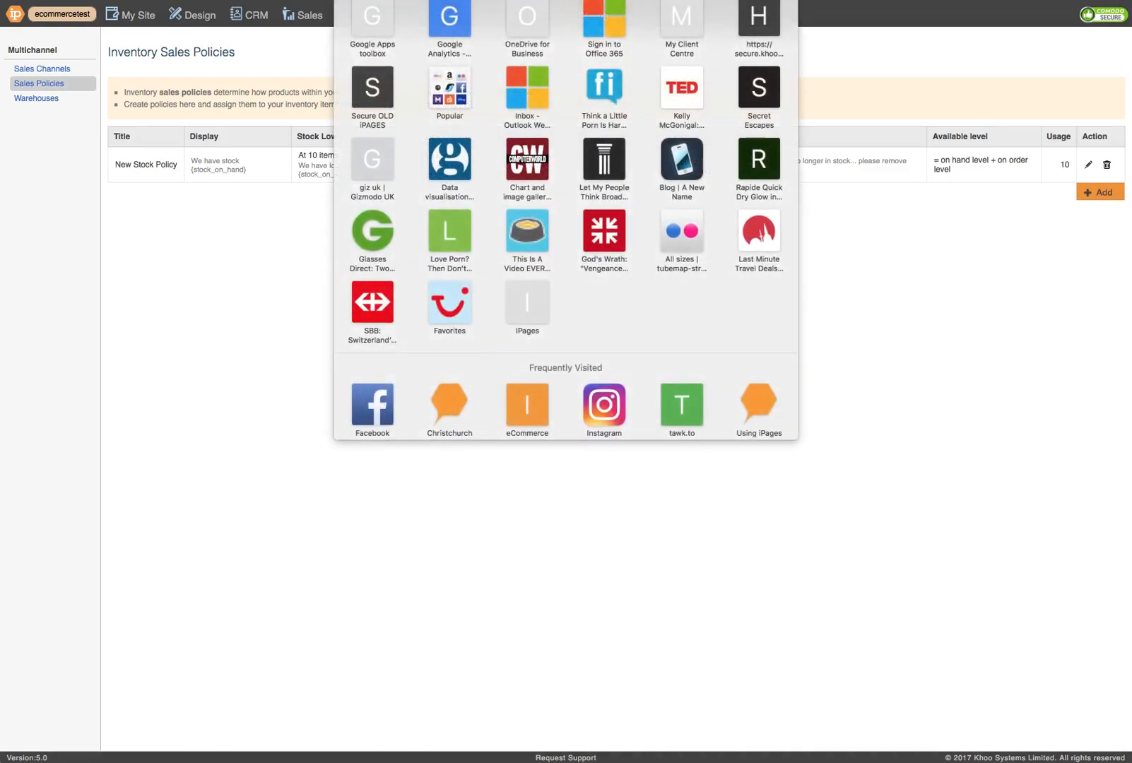
click(958, 236)
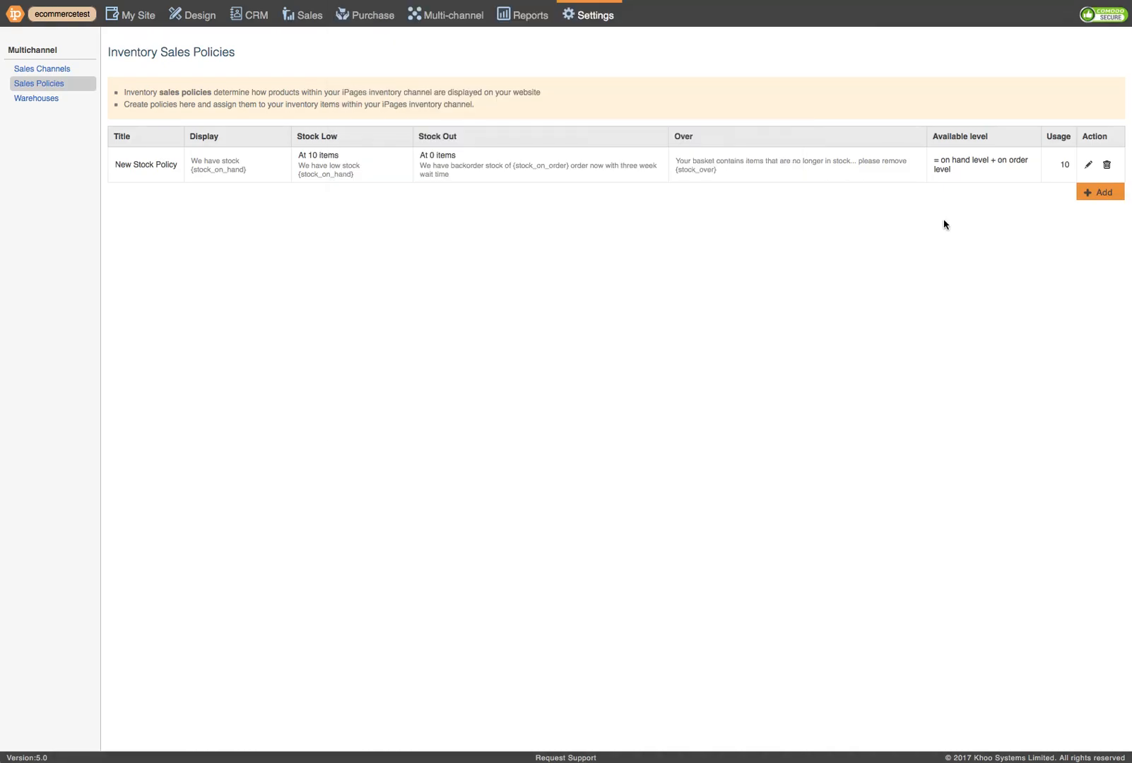
key(super+t)
key(Return)
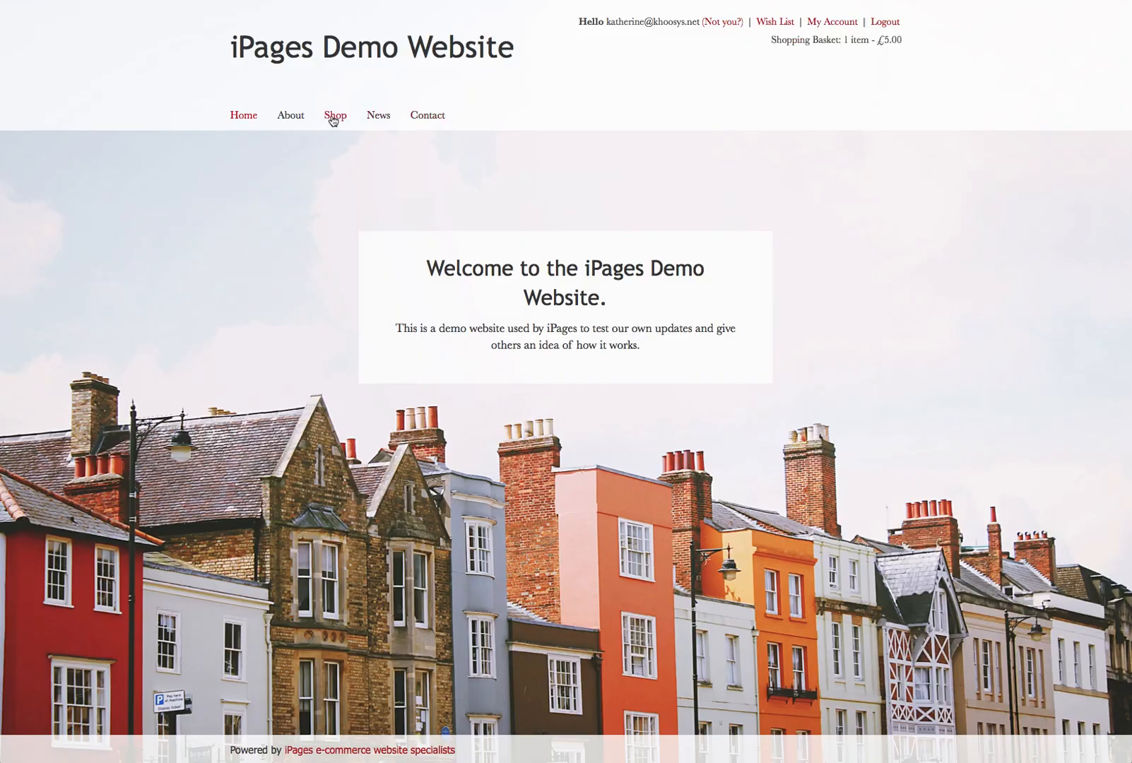
click(332, 116)
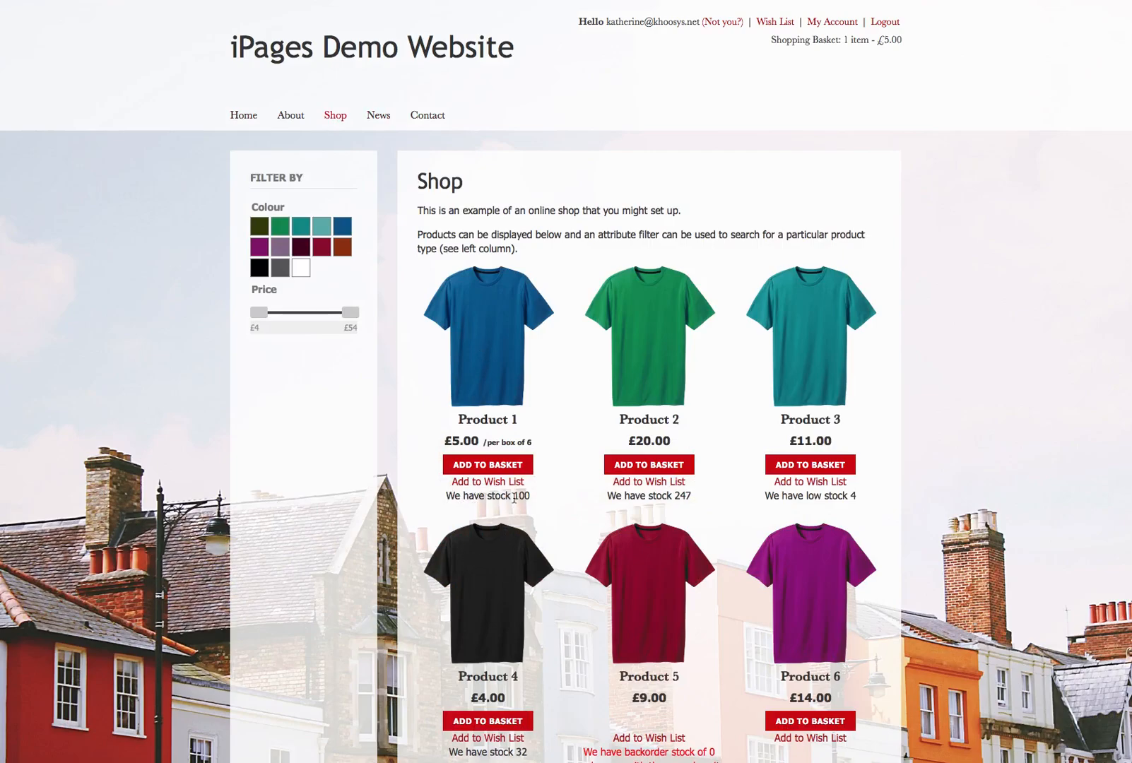
drag(531, 496, 444, 495)
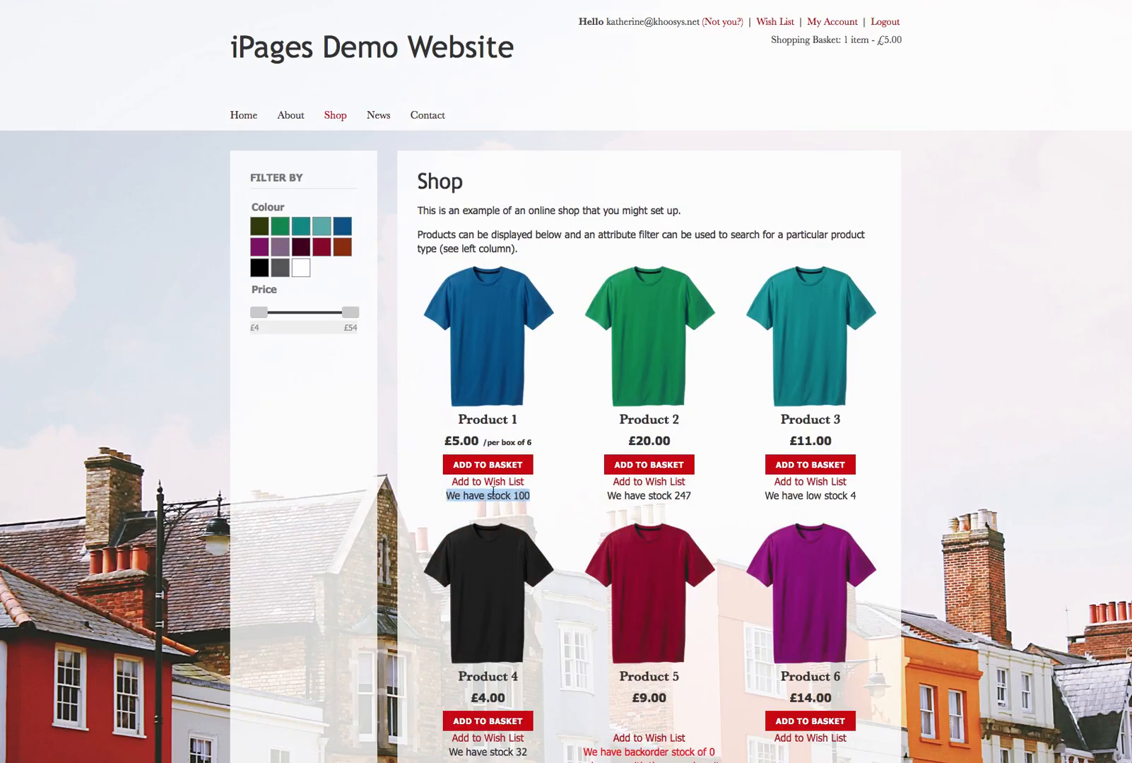
click(486, 296)
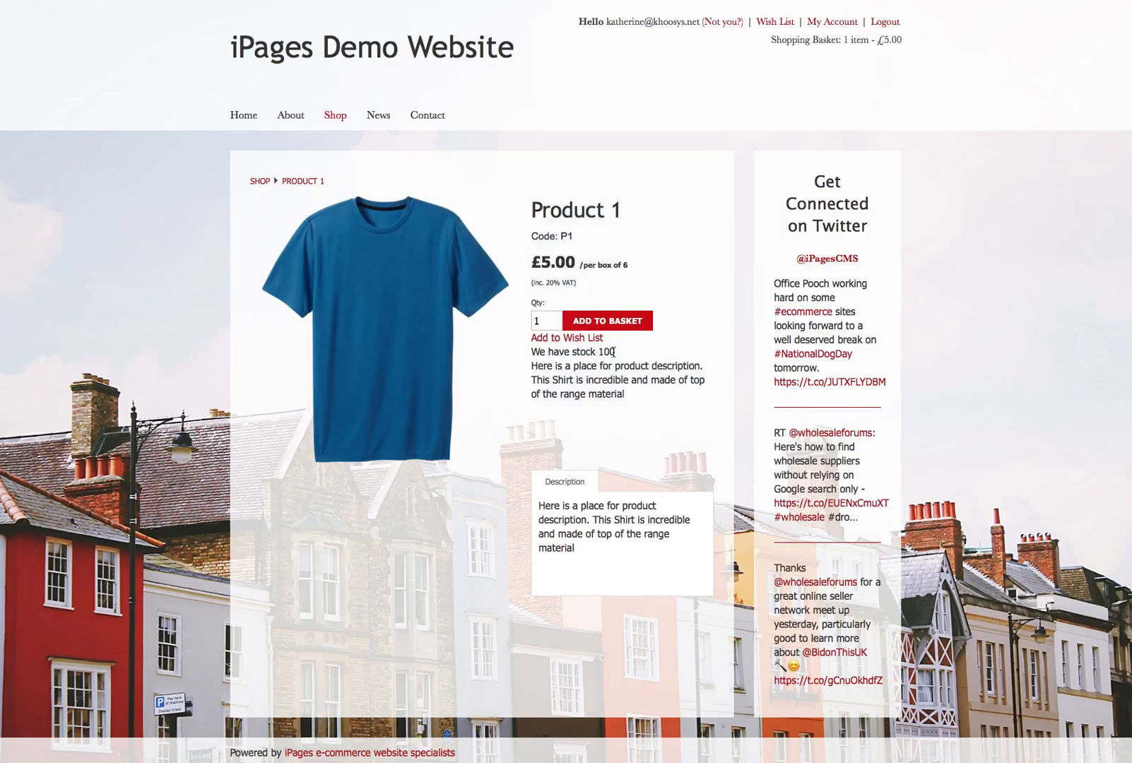
Return to the iPages admin site and examine the {stock_on_hand} variable in New Stock Policy's display text for all inventory items
click(723, 1)
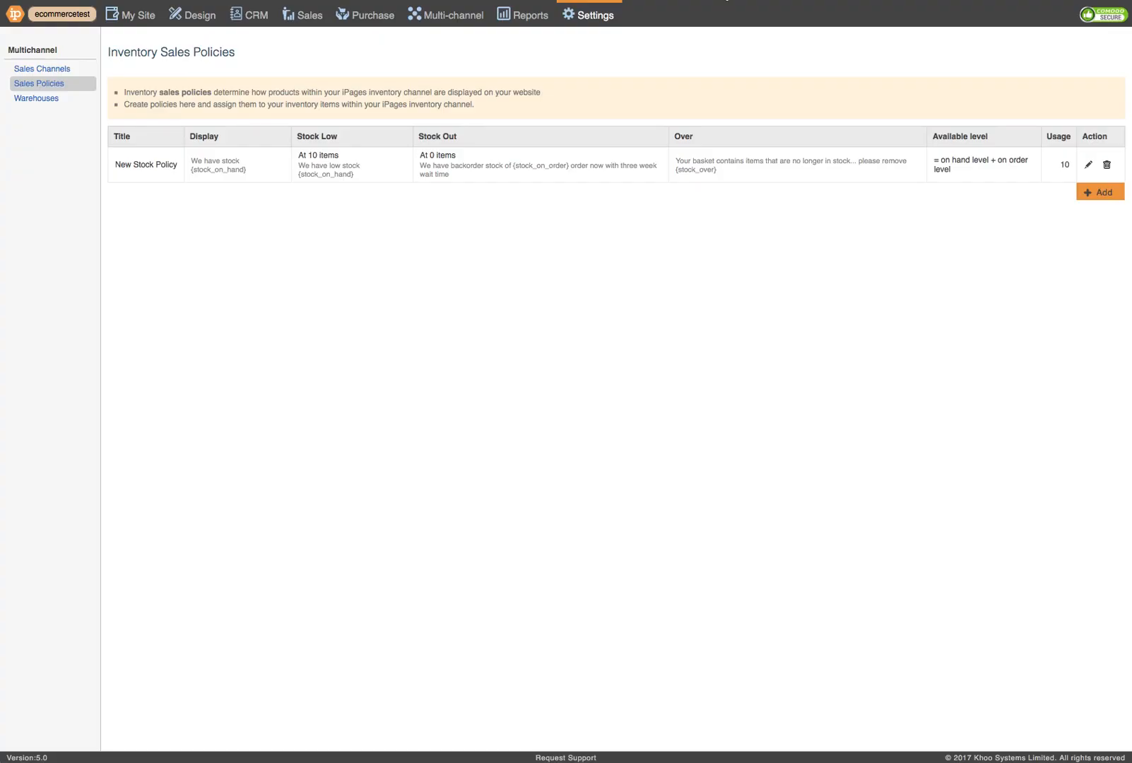
click(1088, 164)
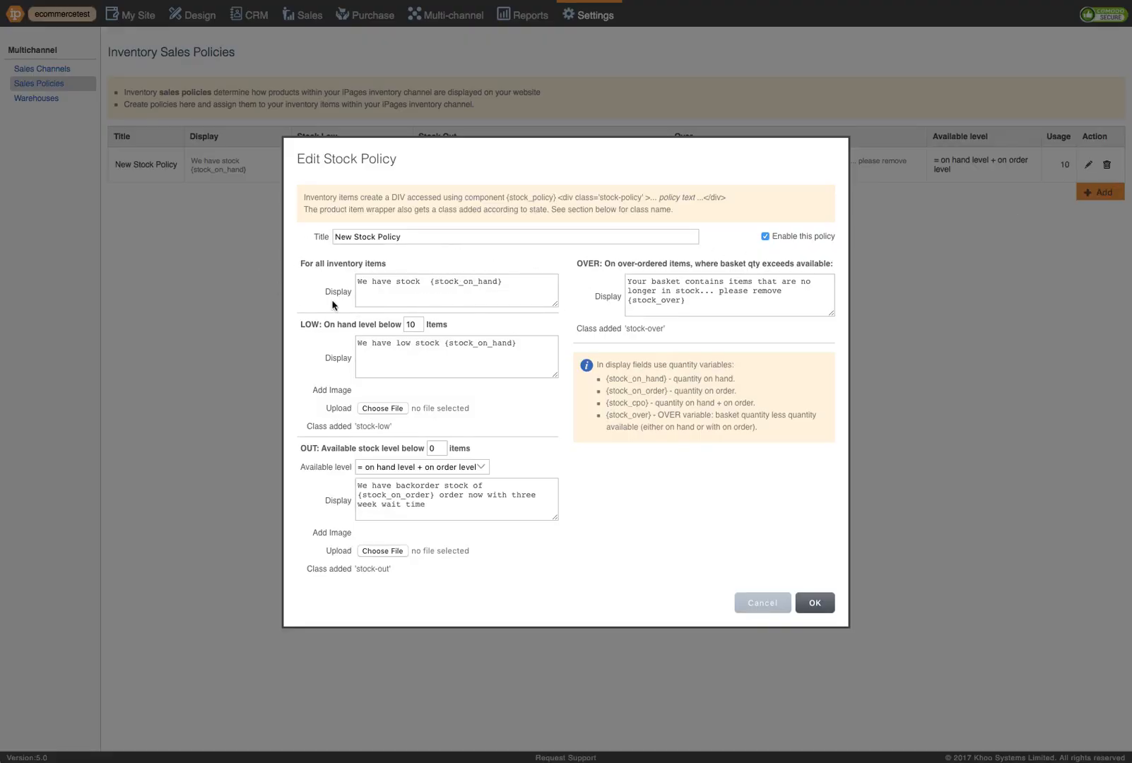
click(431, 281)
drag(523, 281, 429, 279)
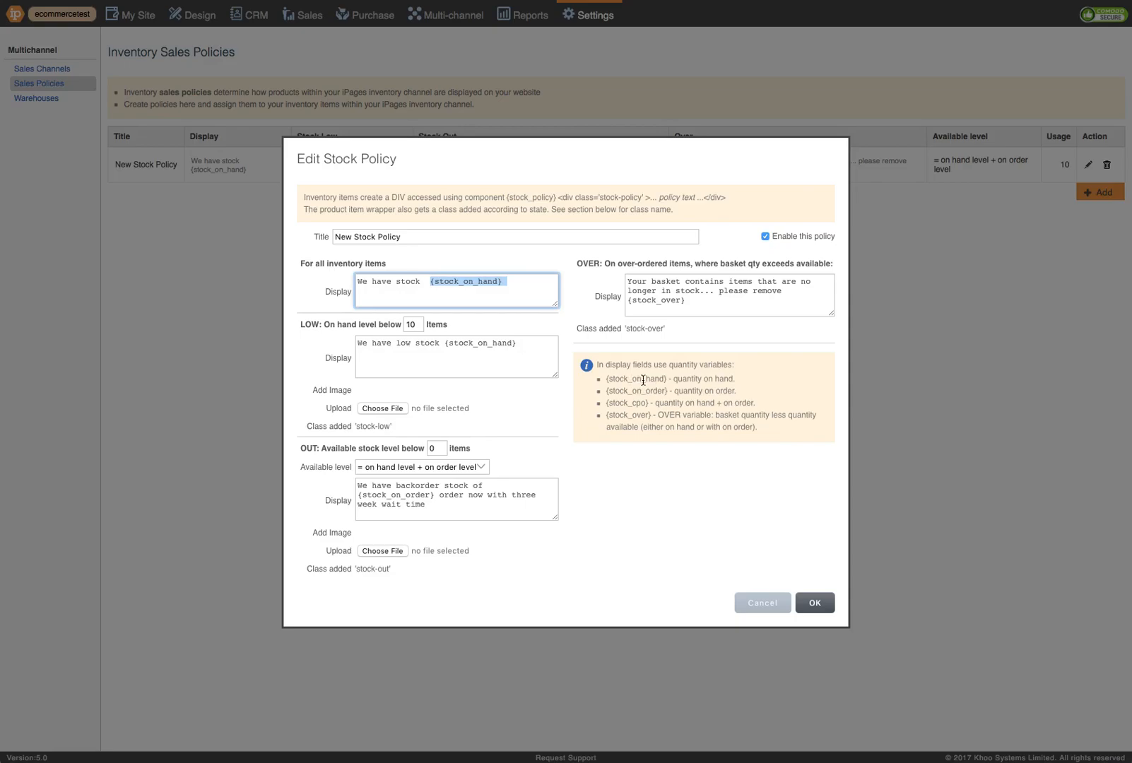
click(503, 281)
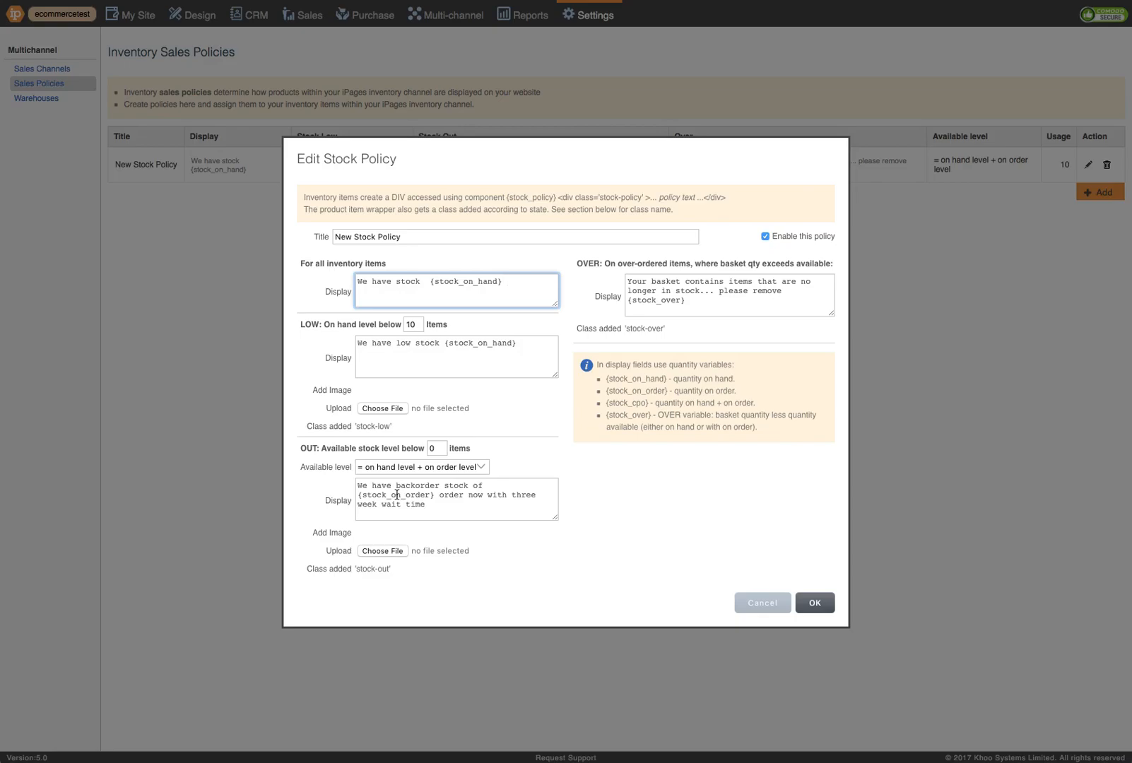
Review the low and out-of-stock texts, select "= on hand level + on order level" as the available level, and save the policy
click(478, 342)
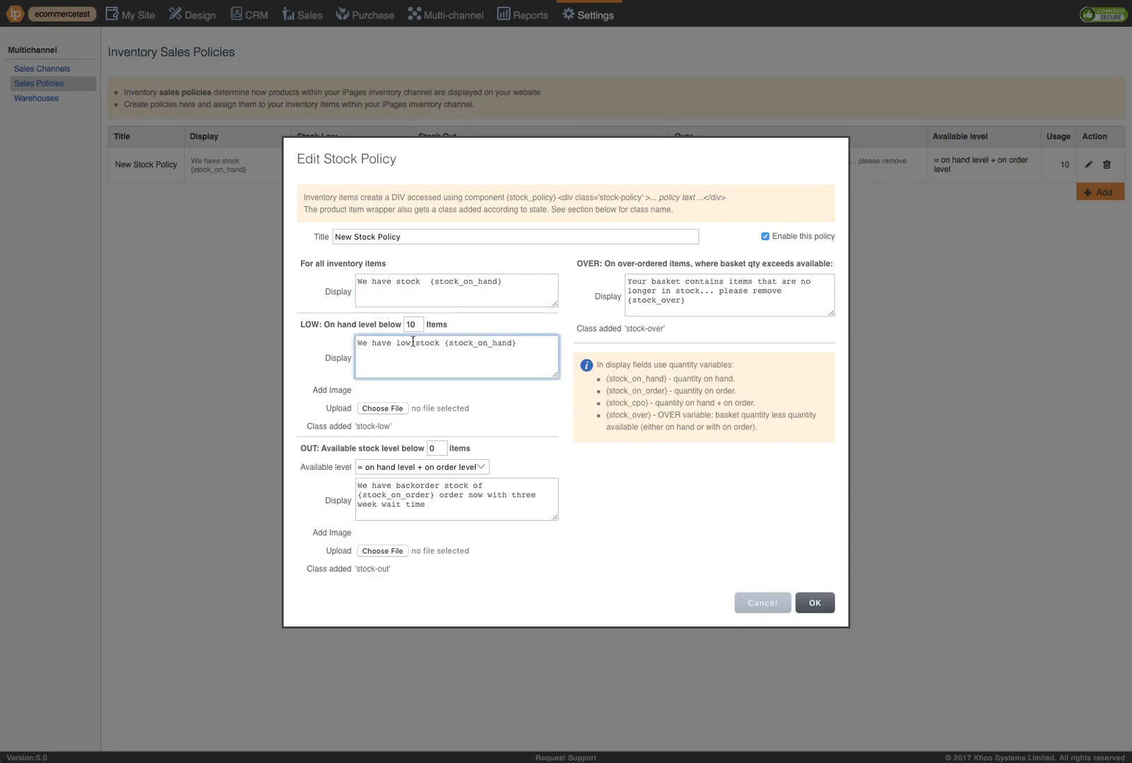
click(530, 344)
click(445, 510)
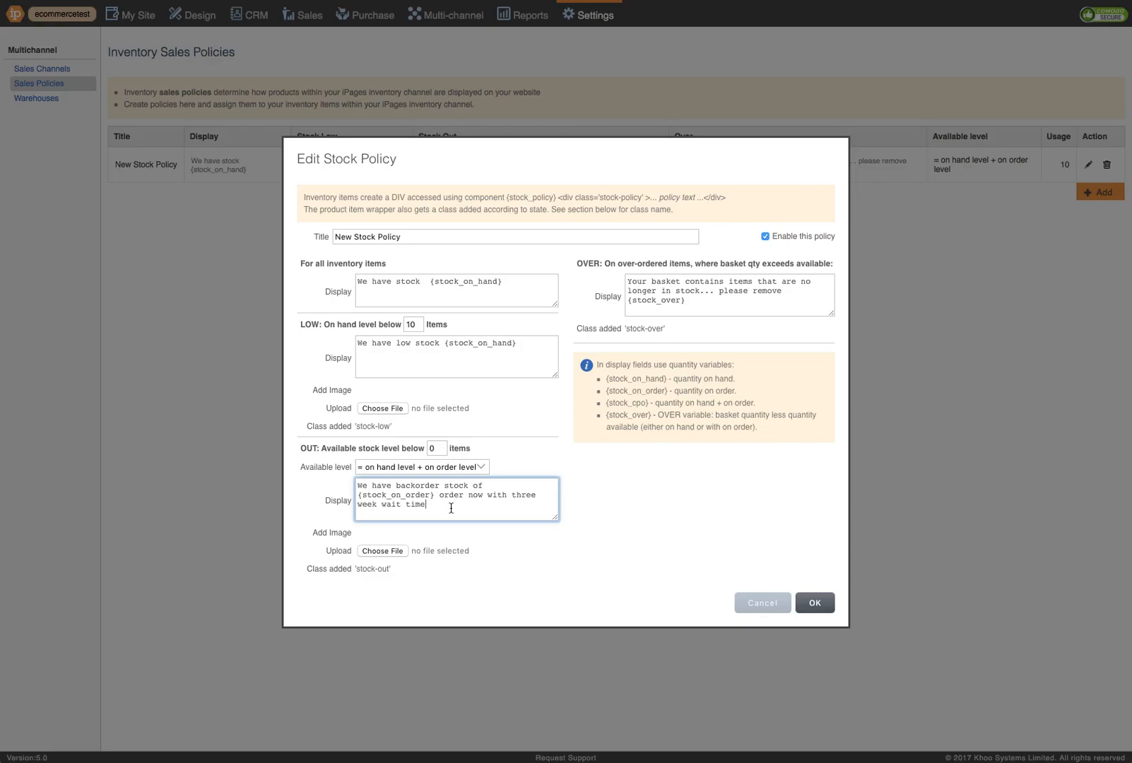
click(457, 468)
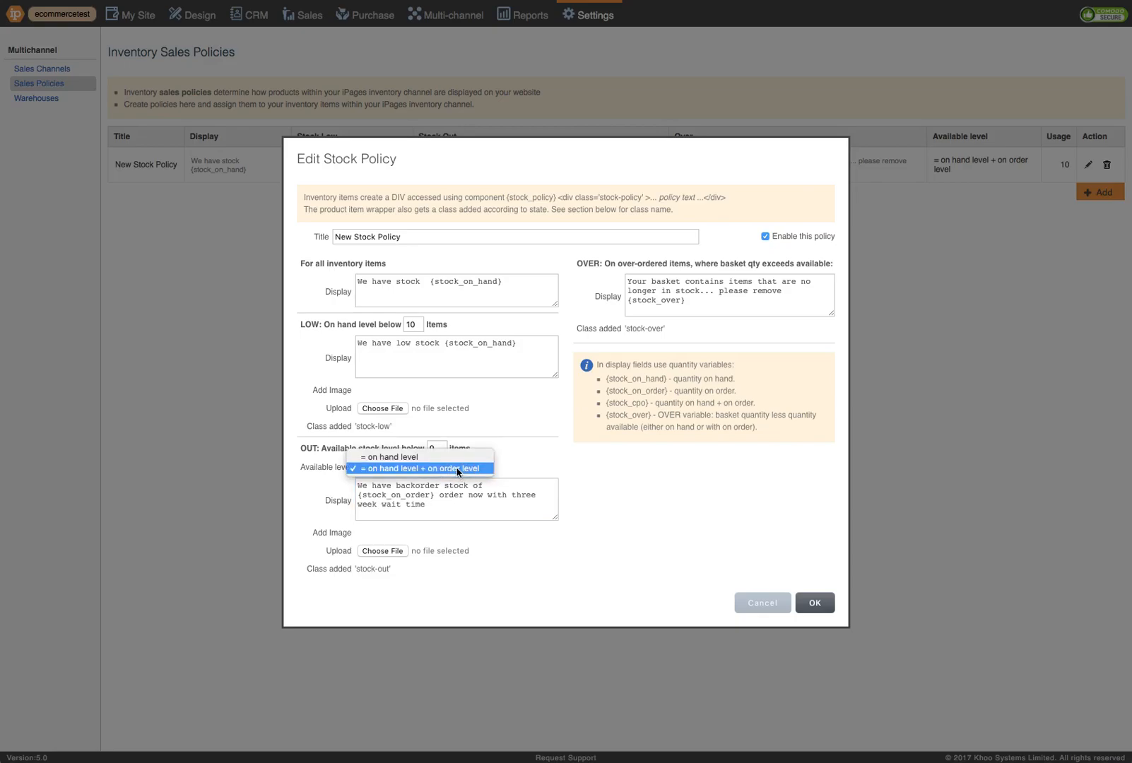
click(458, 470)
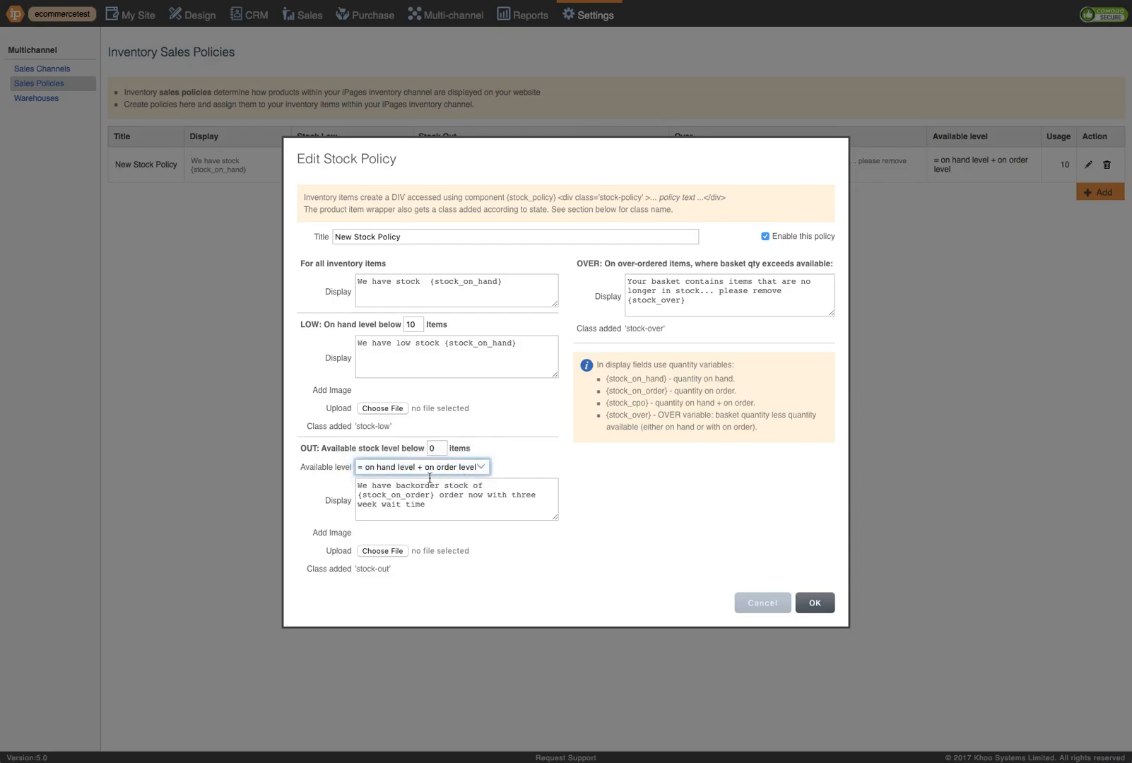
click(814, 603)
Check the on-hand column in the channel inventory, then go back to the multi-channel sales policies
mouse_move(453, 41)
click(463, 68)
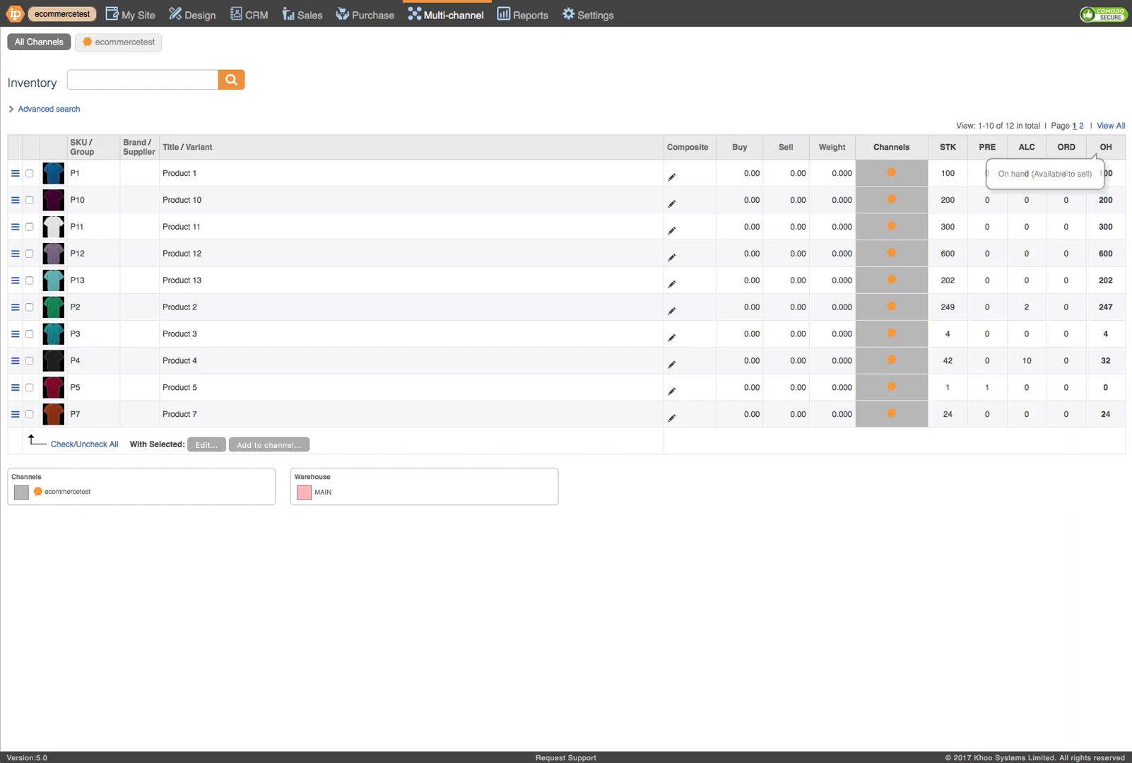
mouse_move(567, 20)
mouse_move(597, 168)
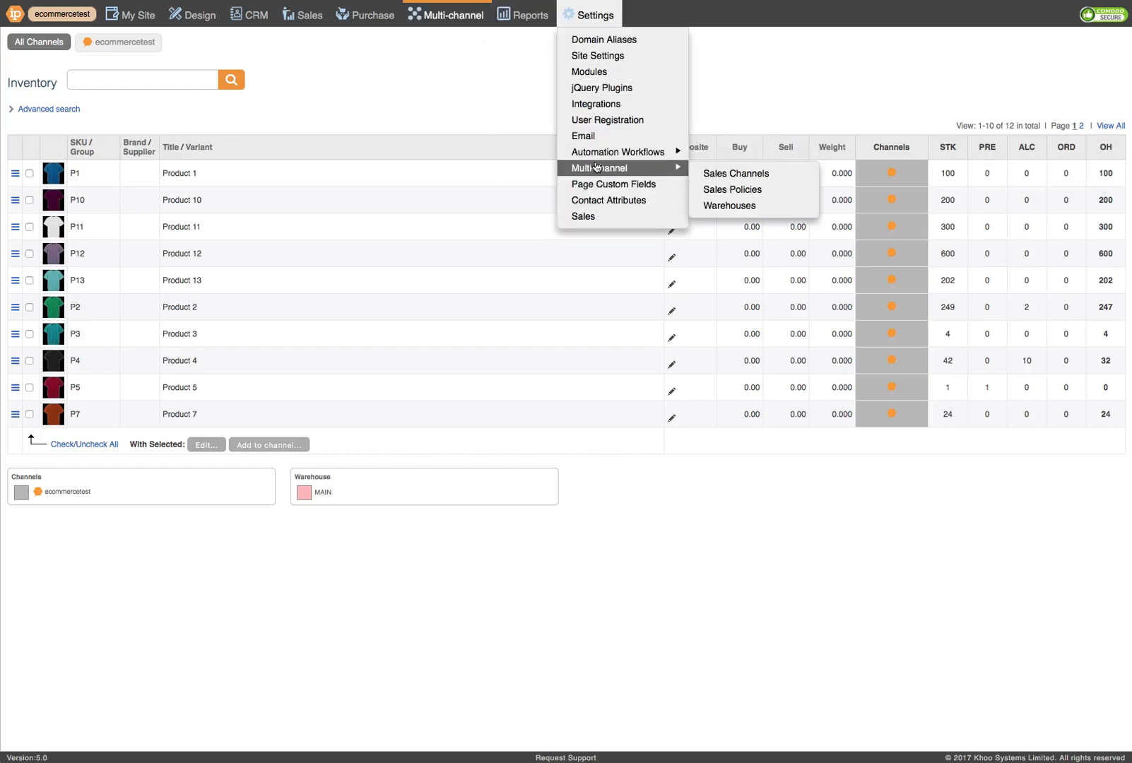
click(749, 191)
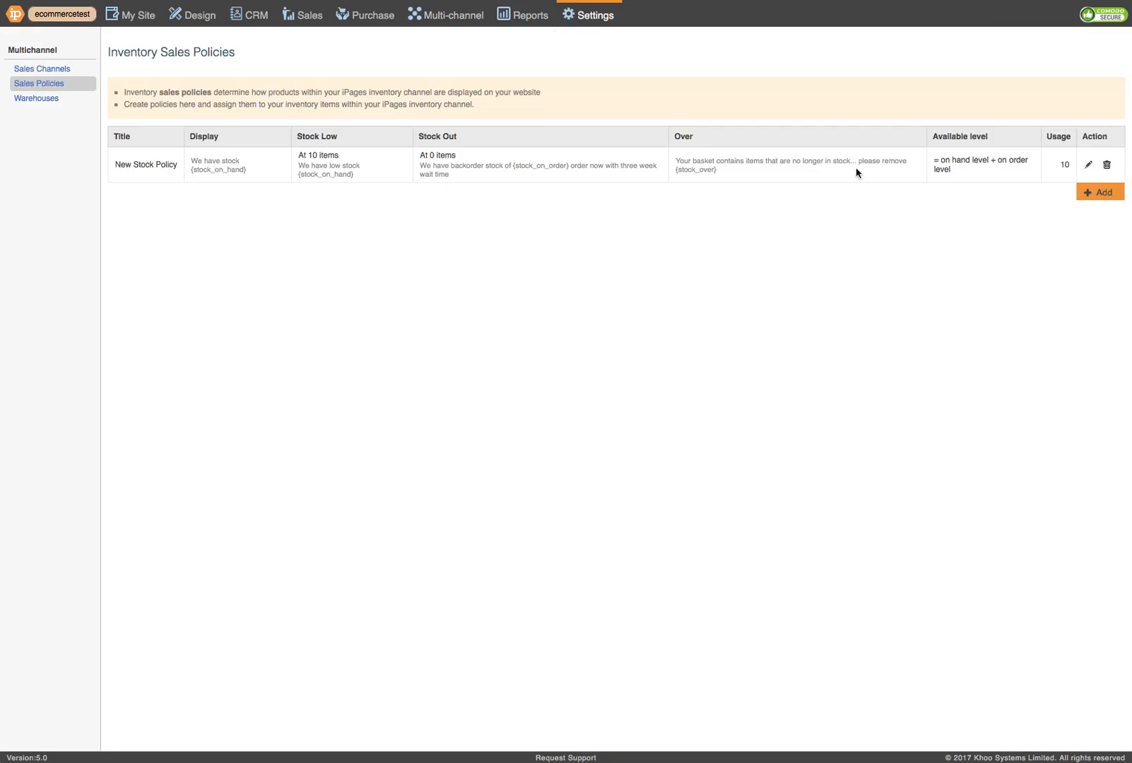
Review the out-of-stock and over-ordered display texts in New Stock Policy, then close it without saving
click(1089, 167)
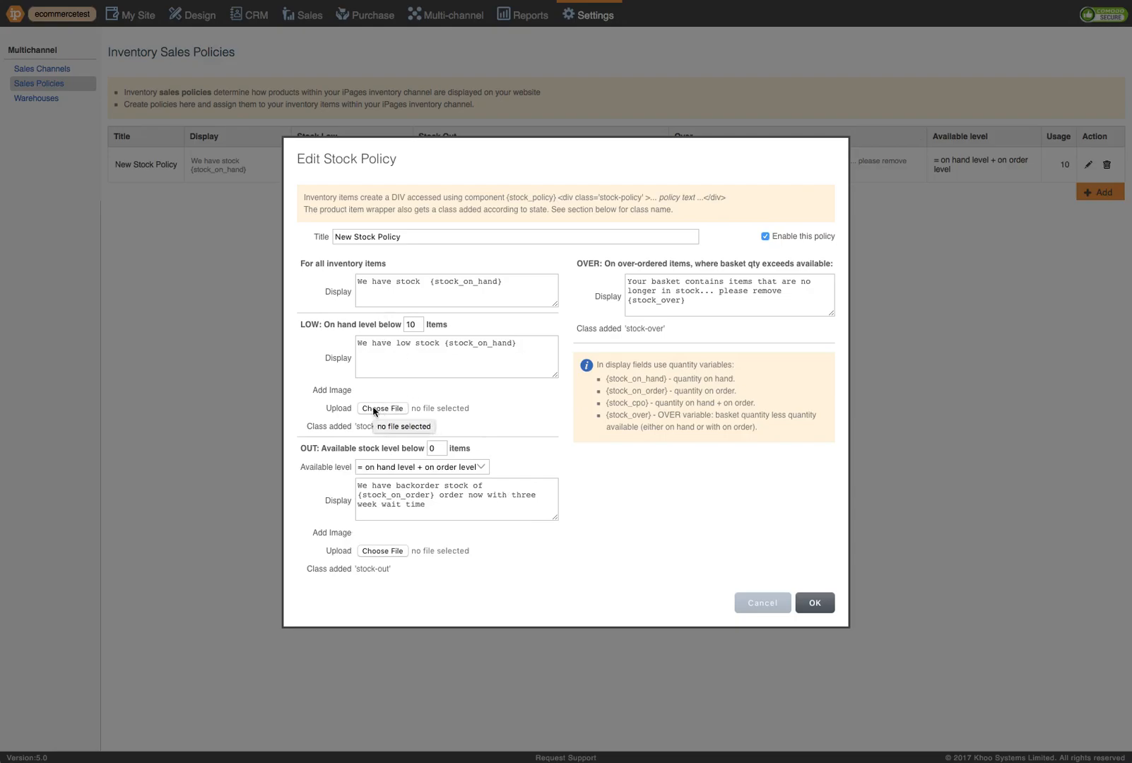
click(463, 505)
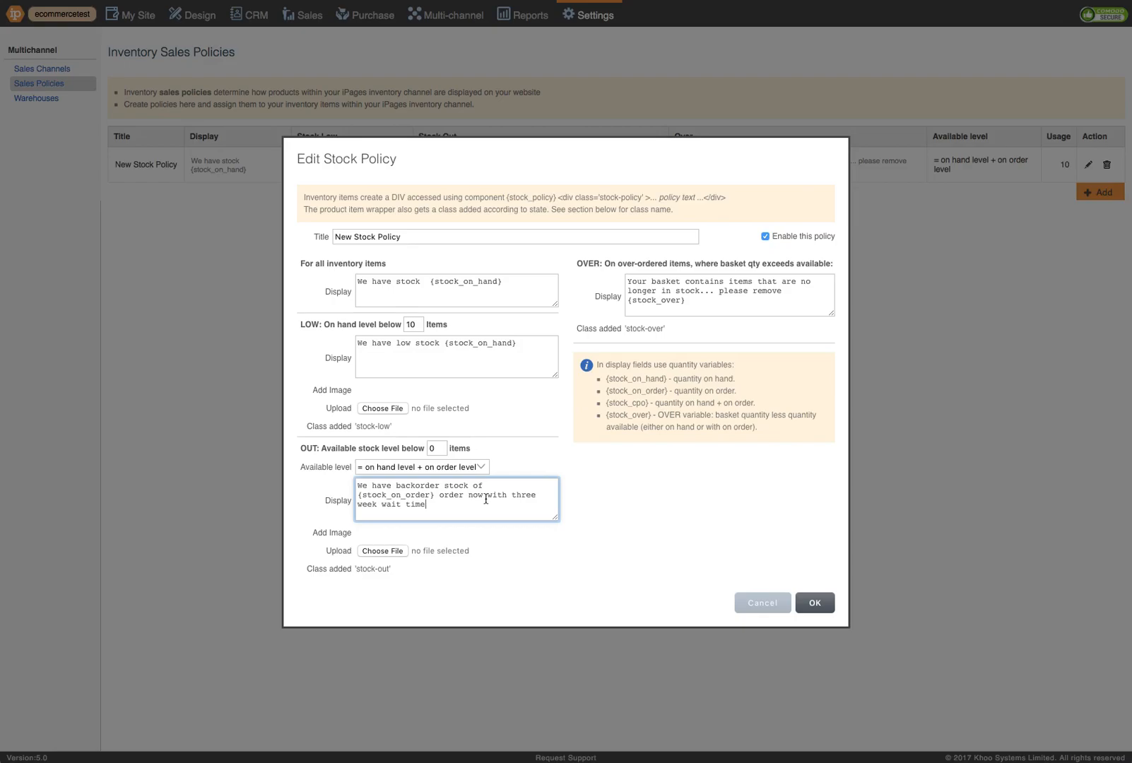
click(693, 299)
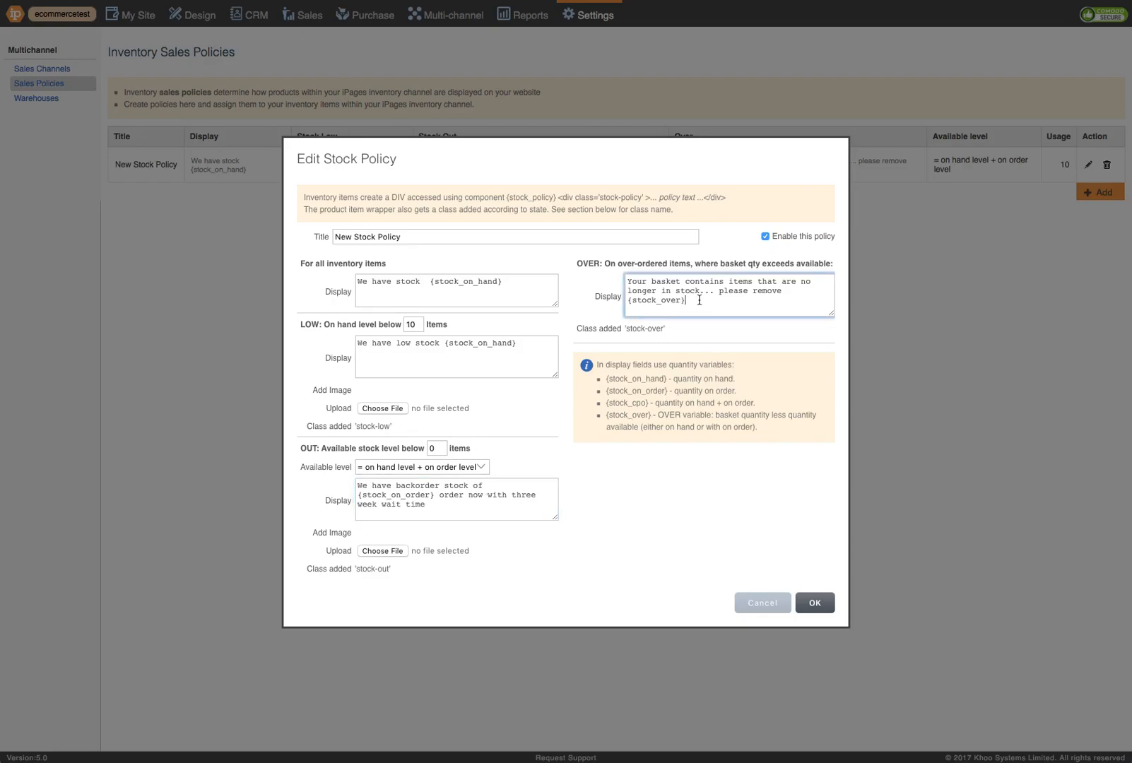
click(763, 605)
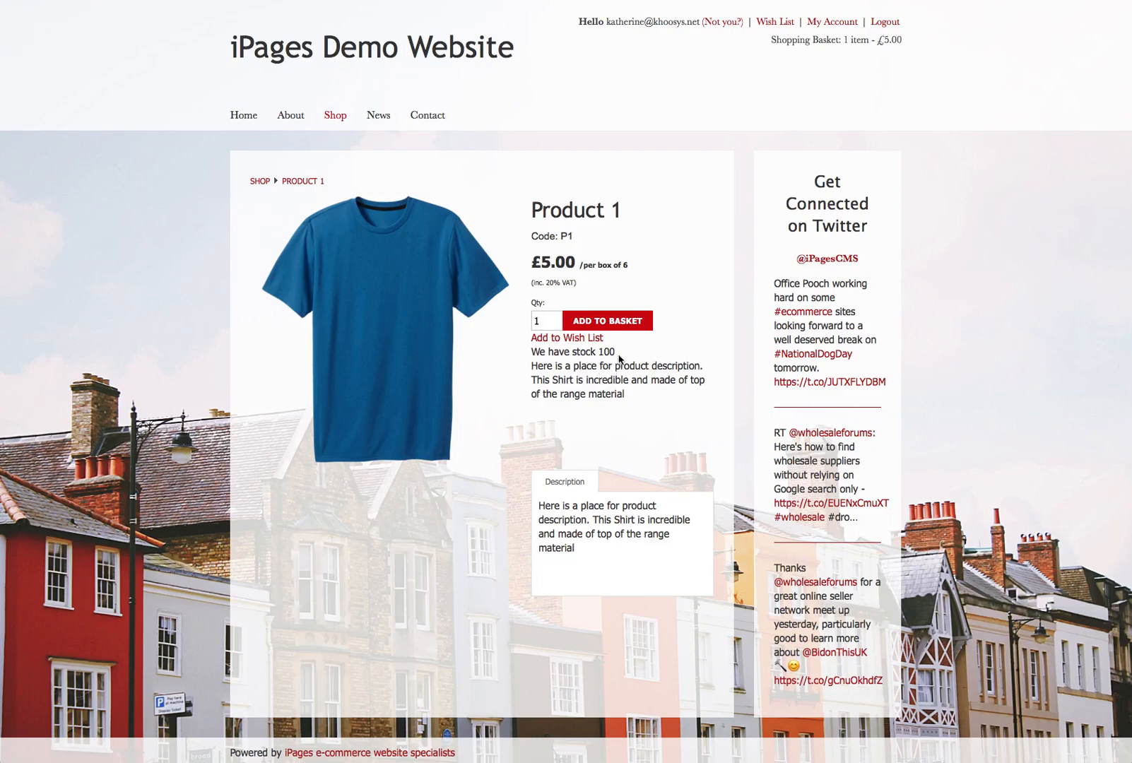
On the demo website, add 101 of Product 1 to the shopping basket and proceed to checkout
click(554, 322)
text(01)
click(627, 322)
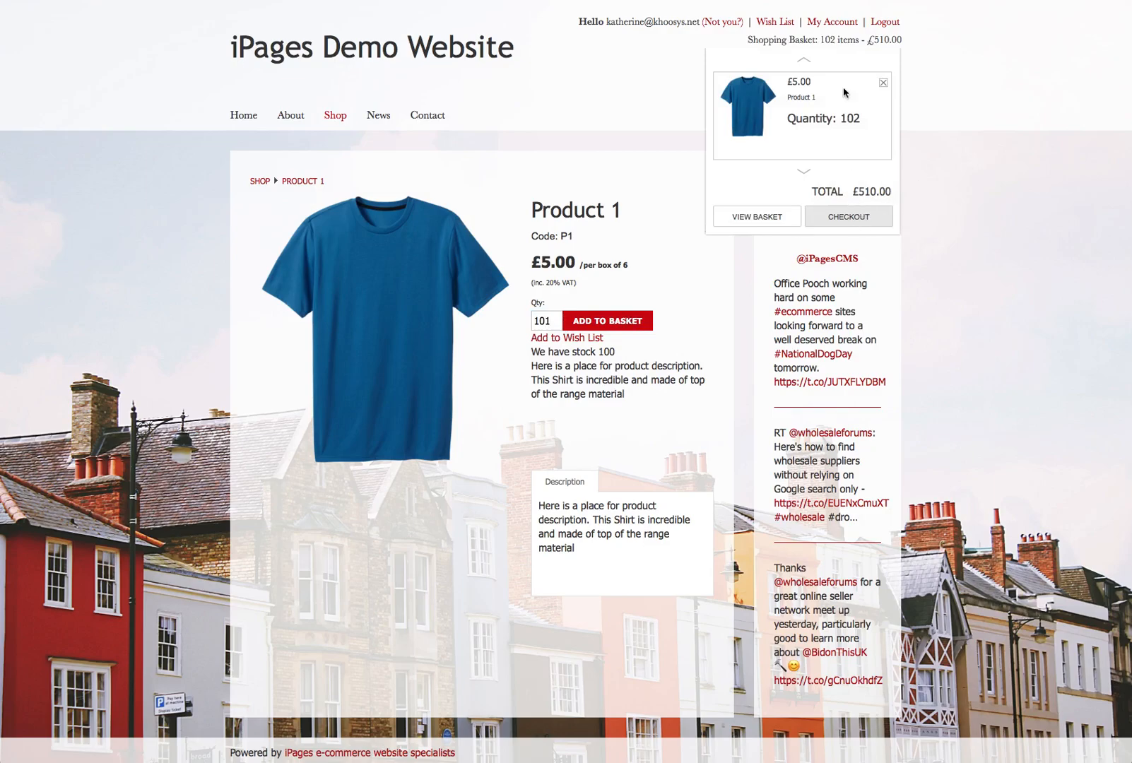
click(846, 219)
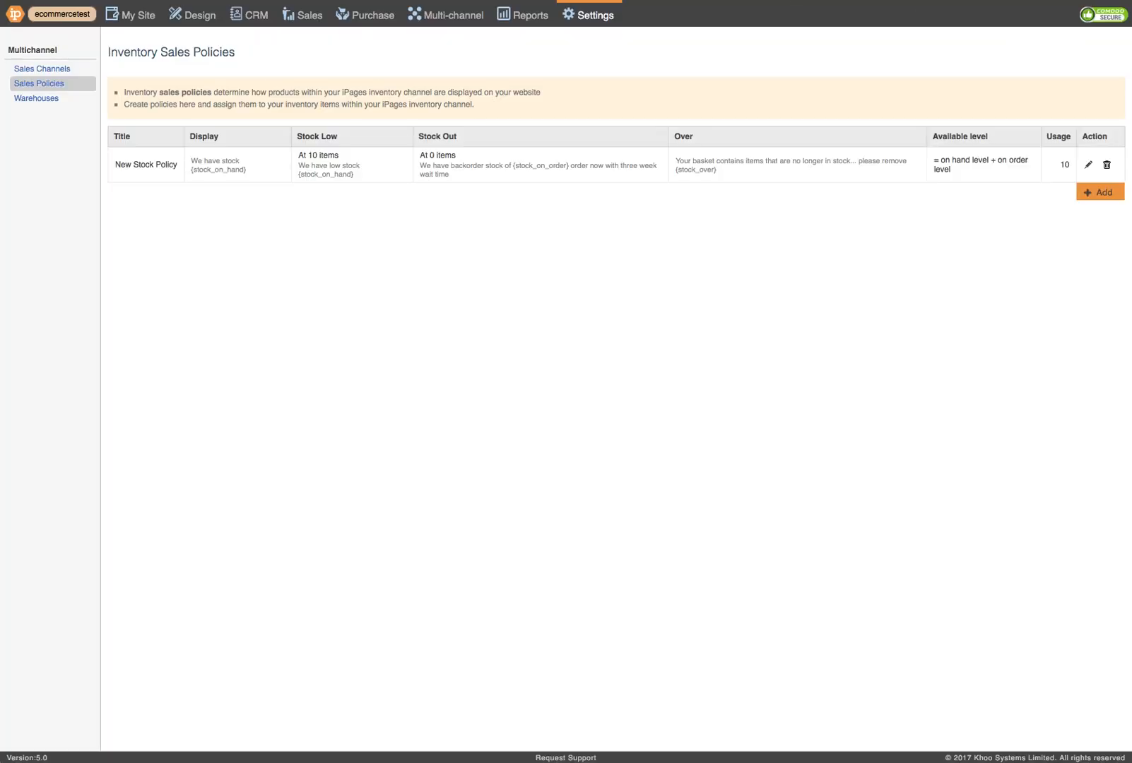
In the iPages admin site, reopen New Stock Policy and examine the {stock_over} variable in the over-ordered display text
click(1088, 165)
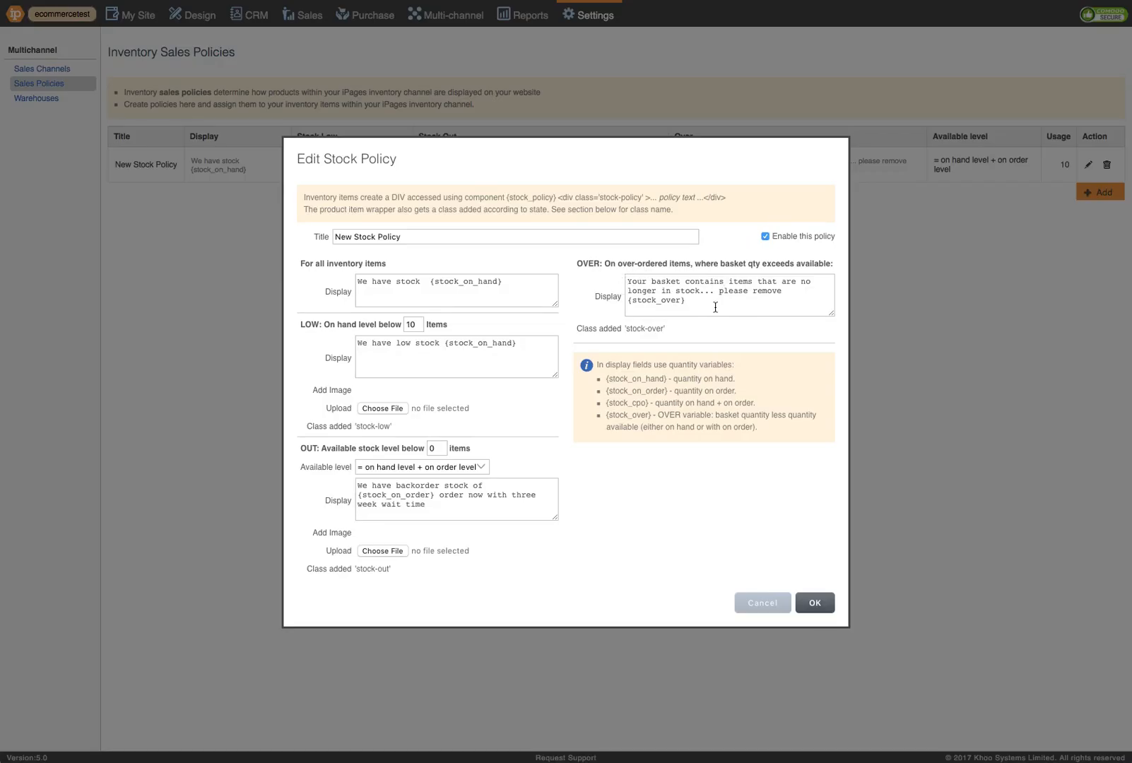
drag(692, 303, 627, 301)
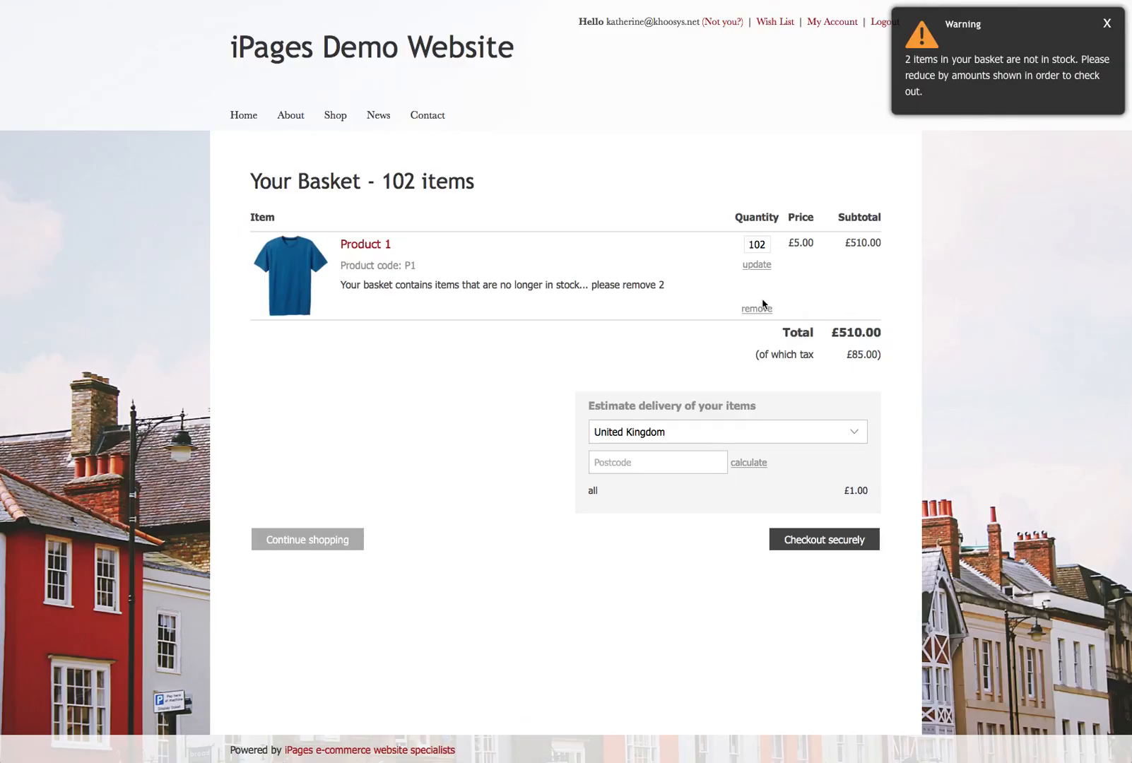
On the demo website's basket page, update the Product 1 quantity to 100 and proceed to secure checkout
click(850, 539)
click(763, 245)
key(BackSpace)
text(0)
click(753, 268)
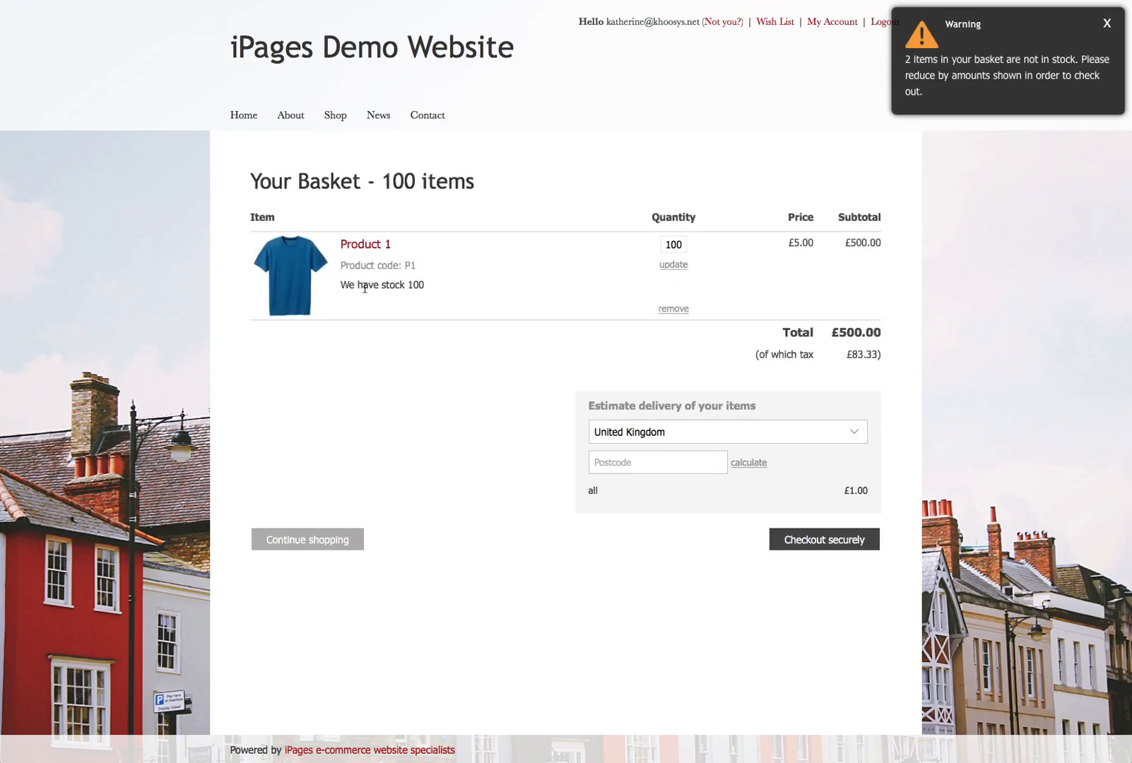
click(865, 542)
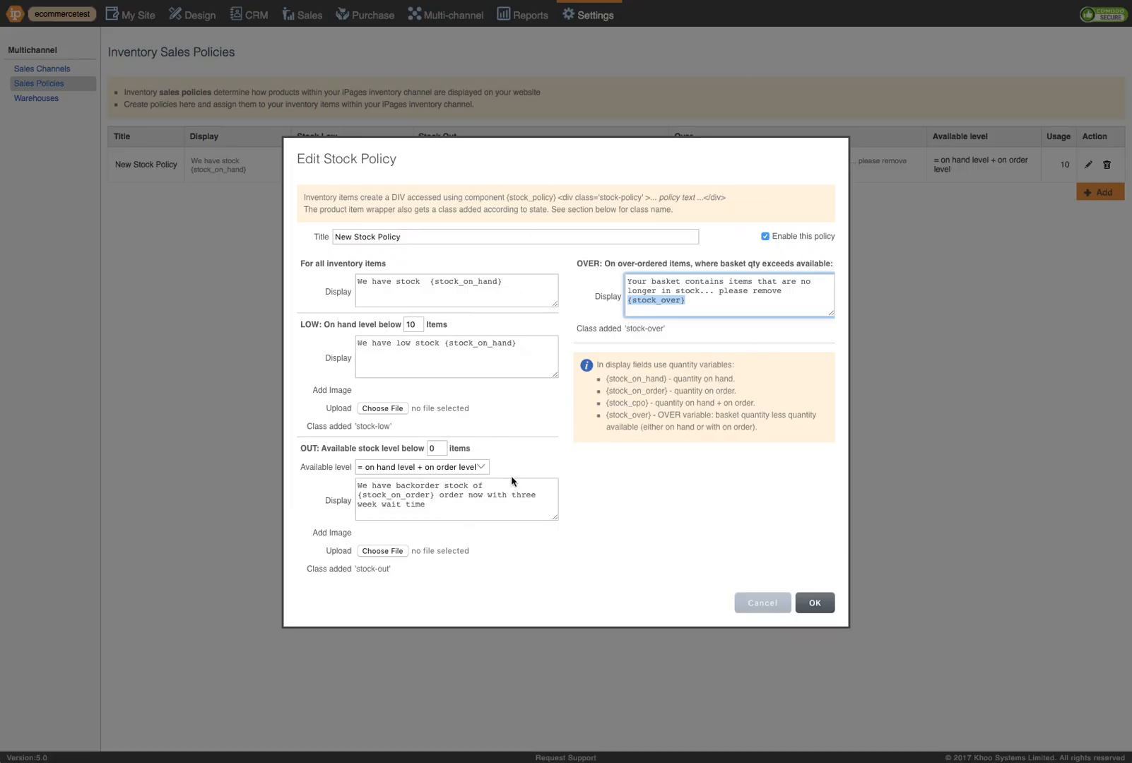
Close New Stock Policy without saving and start a new sales policy titled Demo Stock Policy
click(701, 300)
click(776, 609)
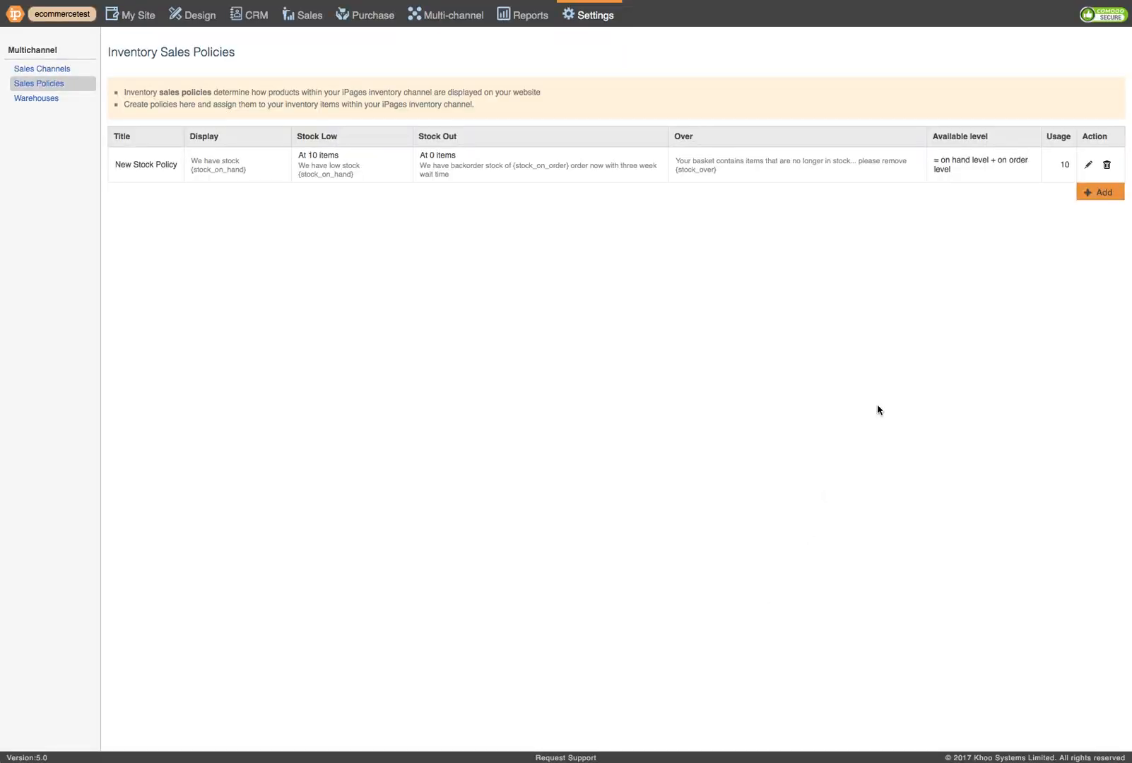
click(1096, 193)
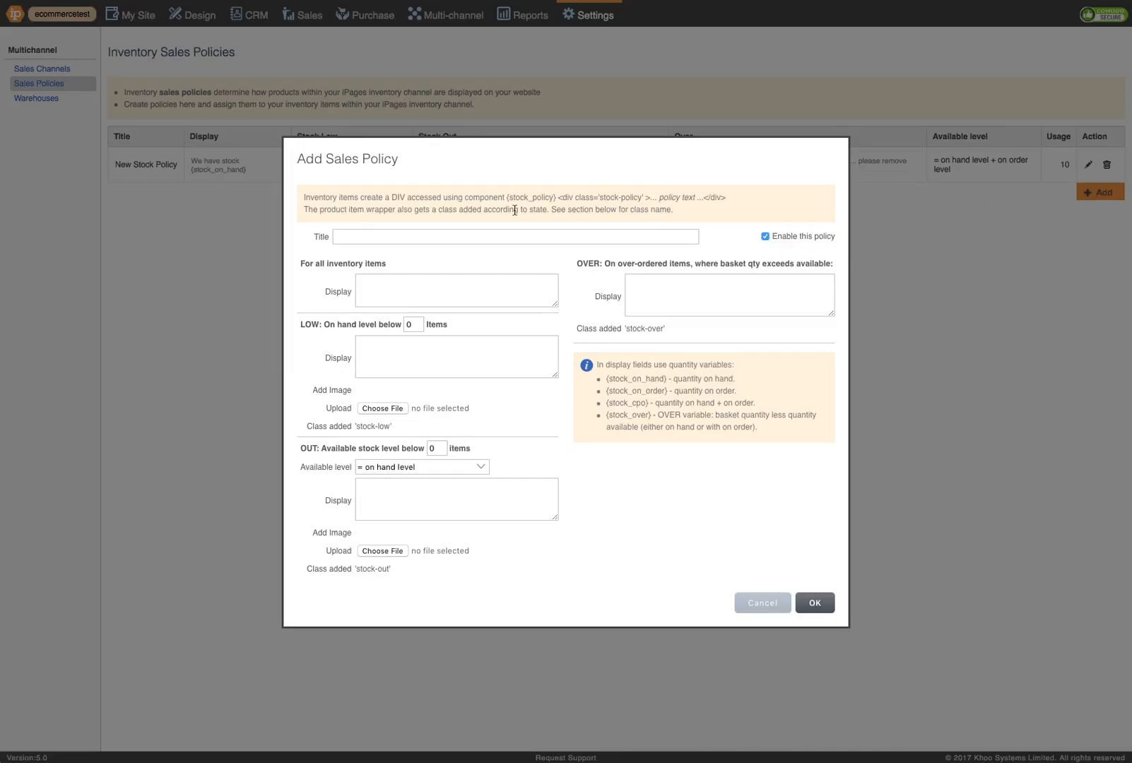
click(515, 241)
text(Demo Stock Policy)
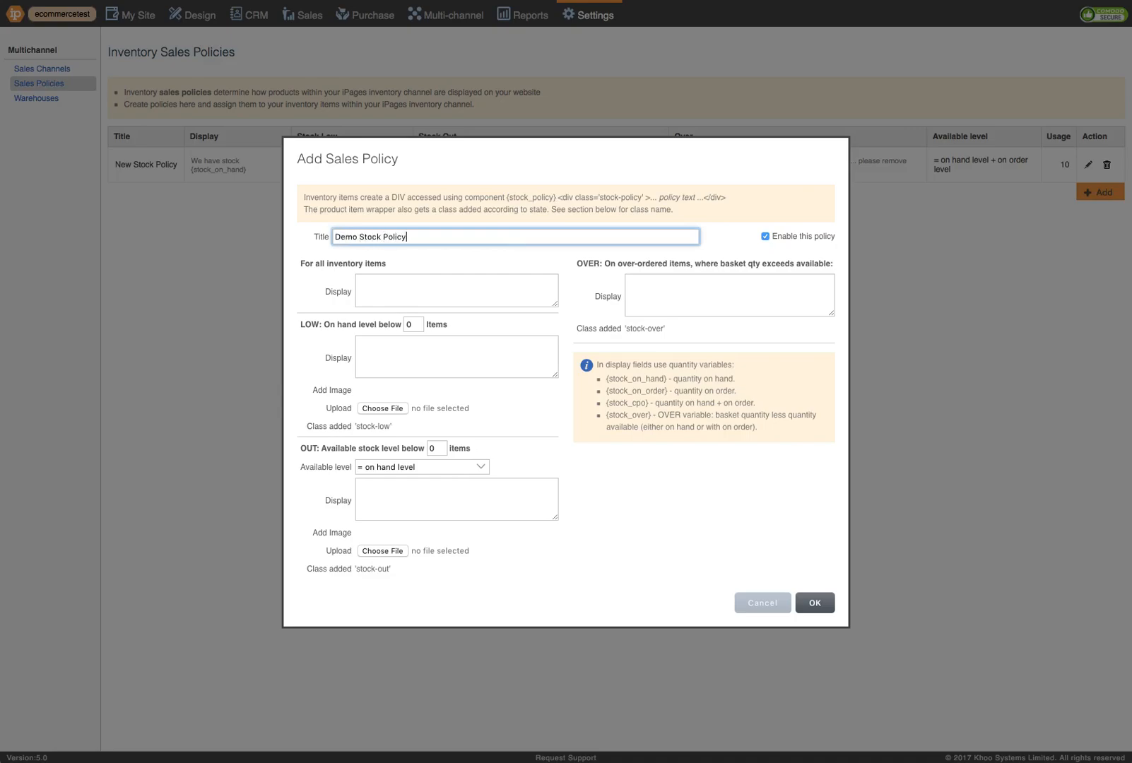
Set the all-items and low-stock display texts to "This is a different policy" and the low on-hand threshold to 100 items
click(445, 304)
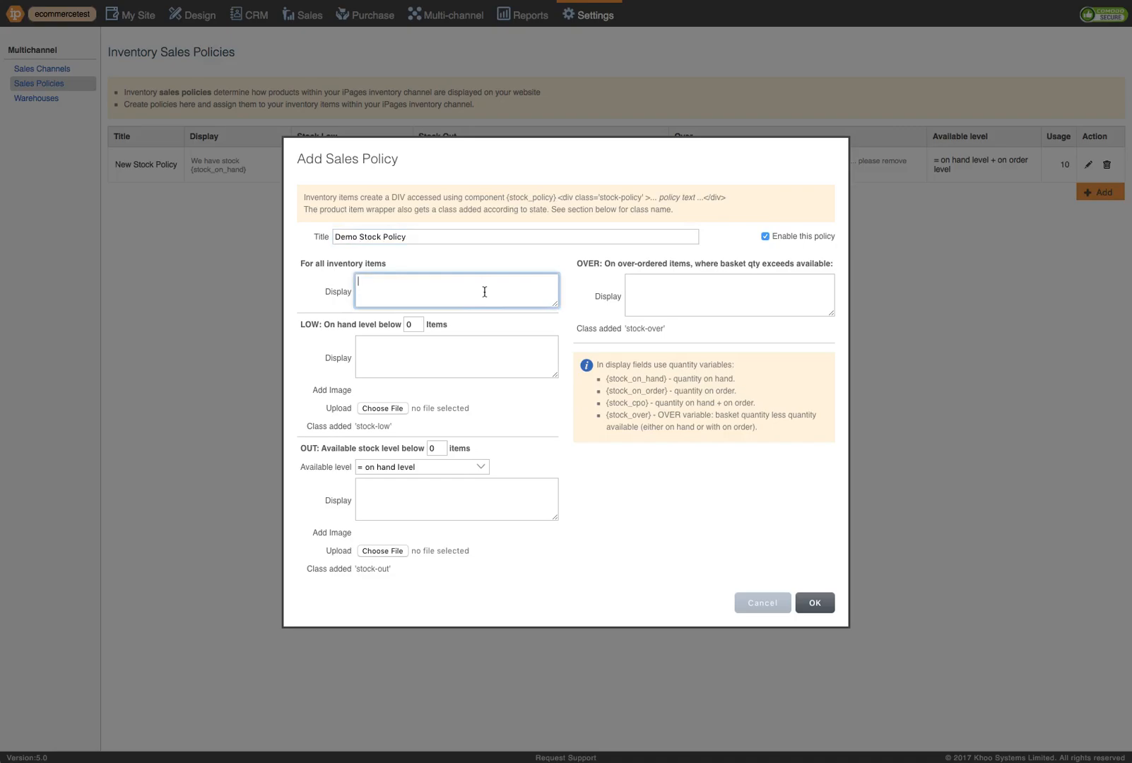
text(This is a different policy)
drag(492, 282, 366, 271)
key(ctrl+c)
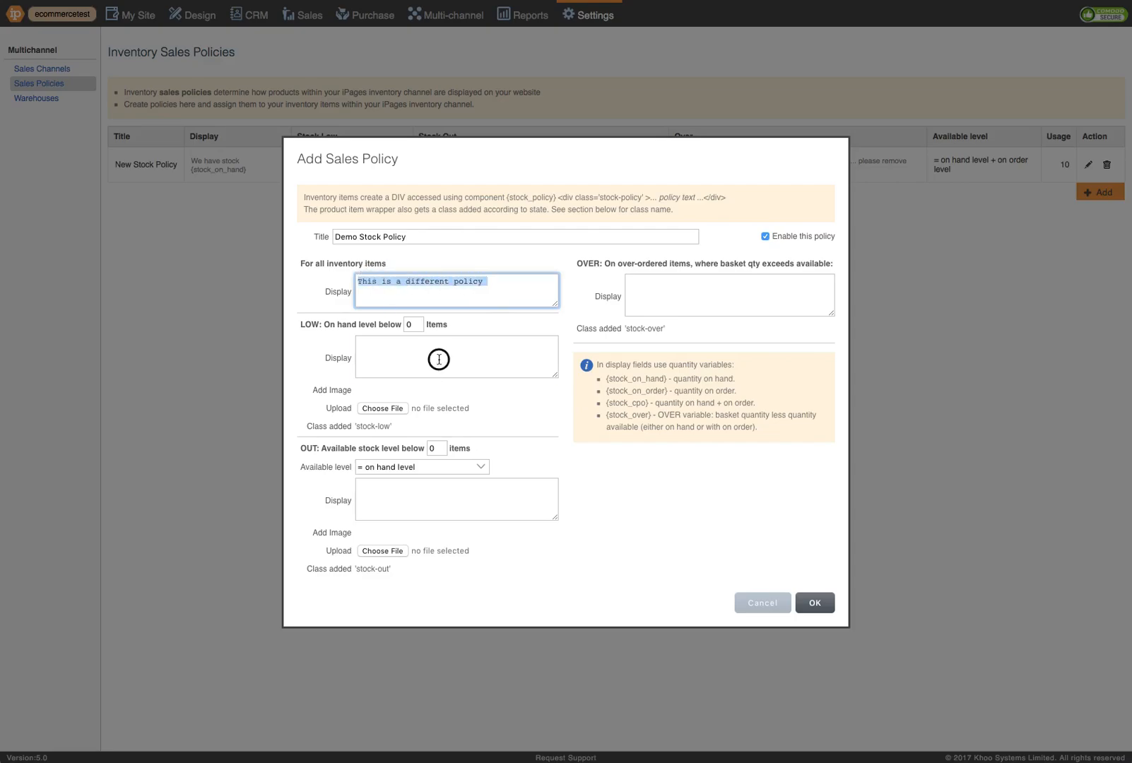
click(434, 356)
key(ctrl+v)
click(417, 324)
click(407, 324)
text(10)
click(499, 357)
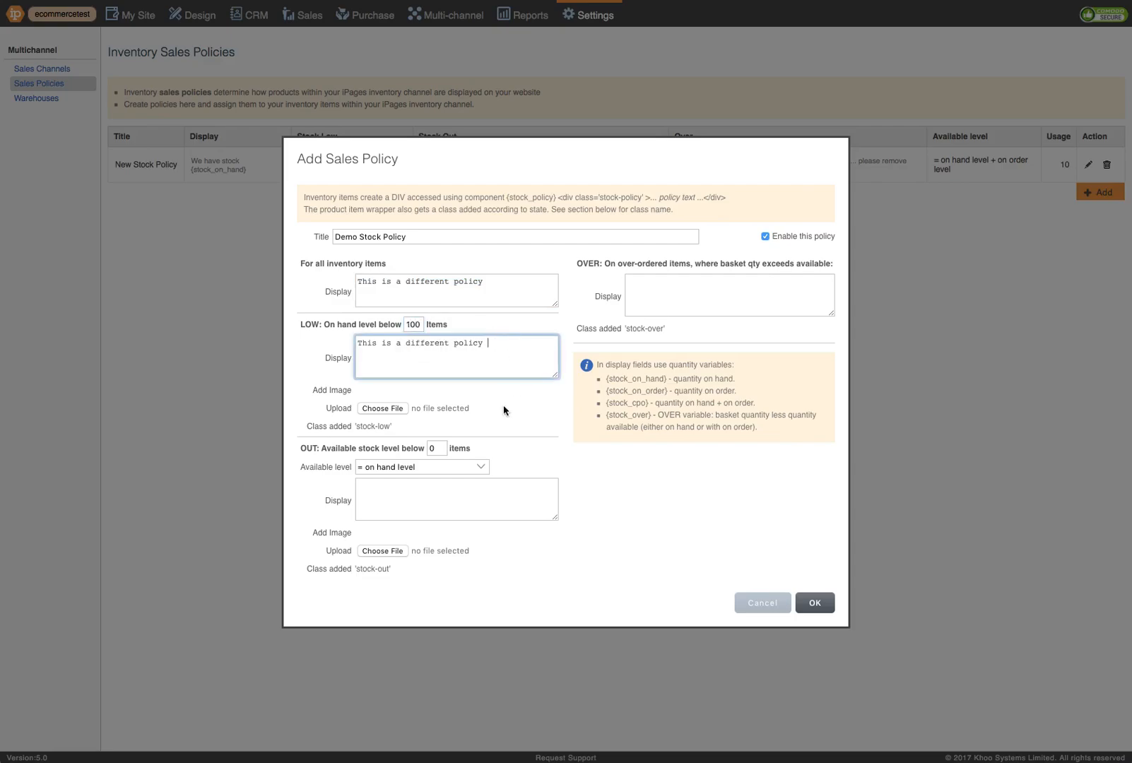
Set the out-of-stock display text to "Out of Stock - Very Sorry" and the over-ordered text to "Remove {stock_over} to checkout"
click(421, 481)
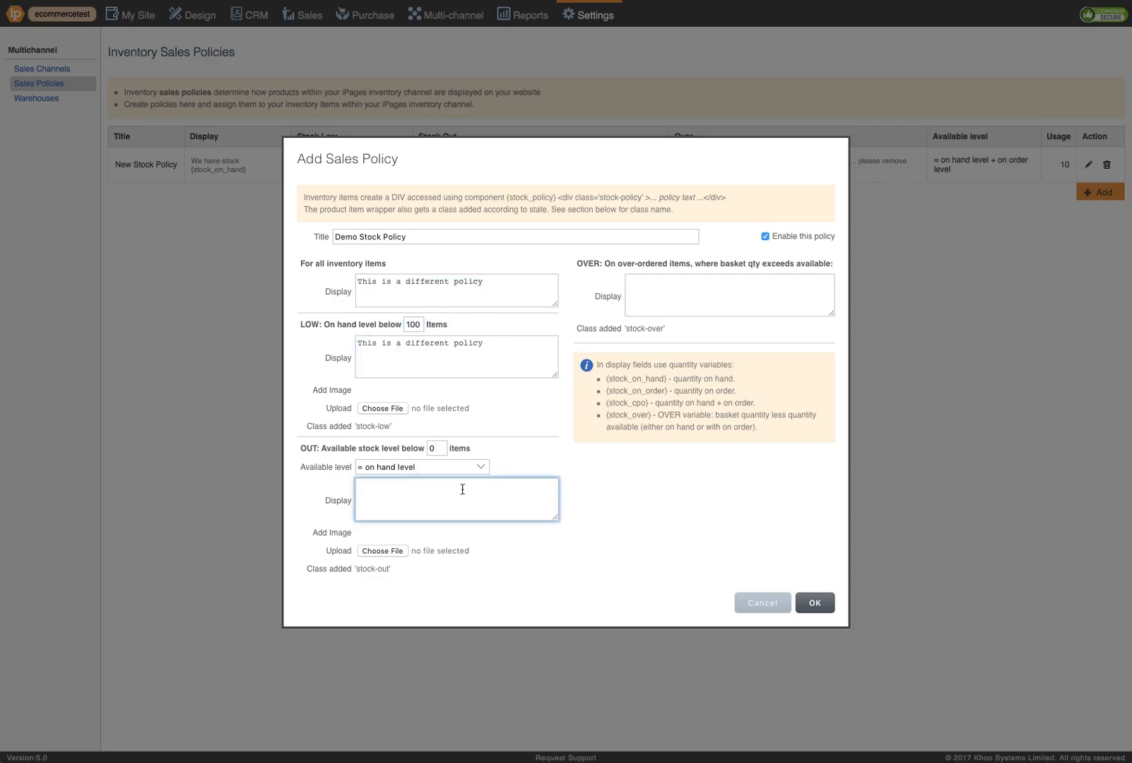
text(Out of Stock - Very Sorry)
click(738, 285)
drag(652, 415, 602, 414)
key(ctrl+c)
click(696, 299)
text(Remove)
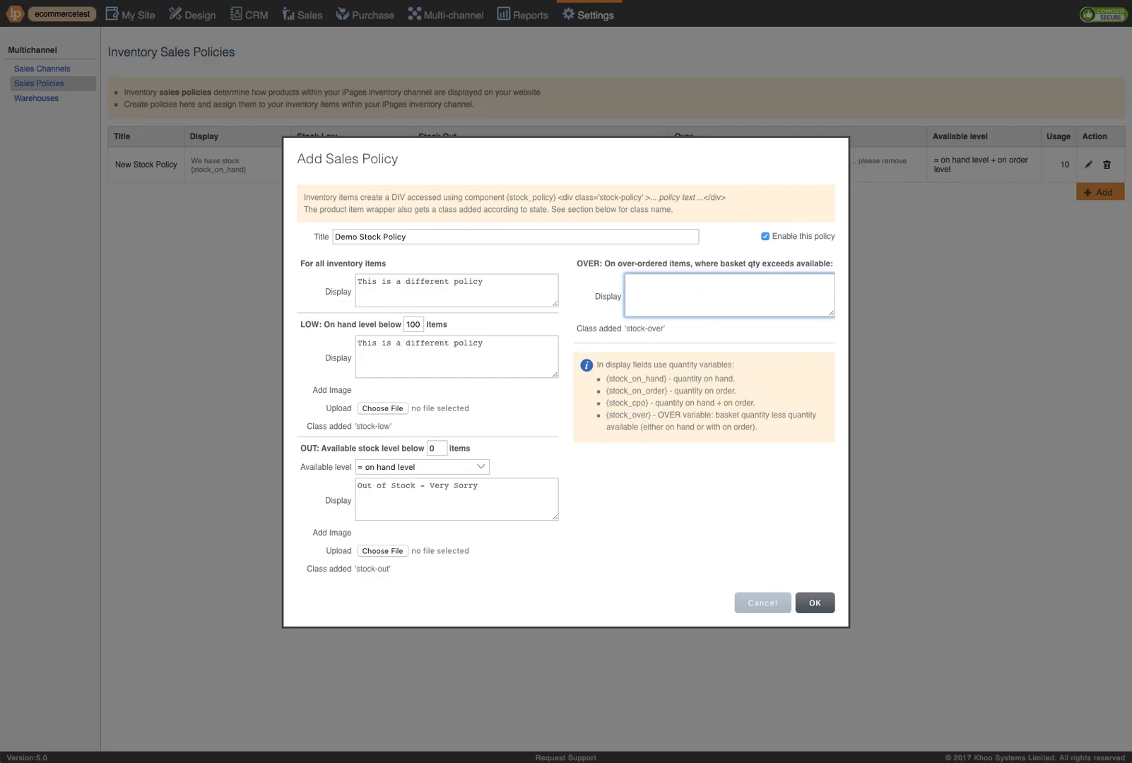
key(ctrl+v)
text(to ehc)
key(BackSpace)
key(BackSpace)
text(checkout)
click(728, 324)
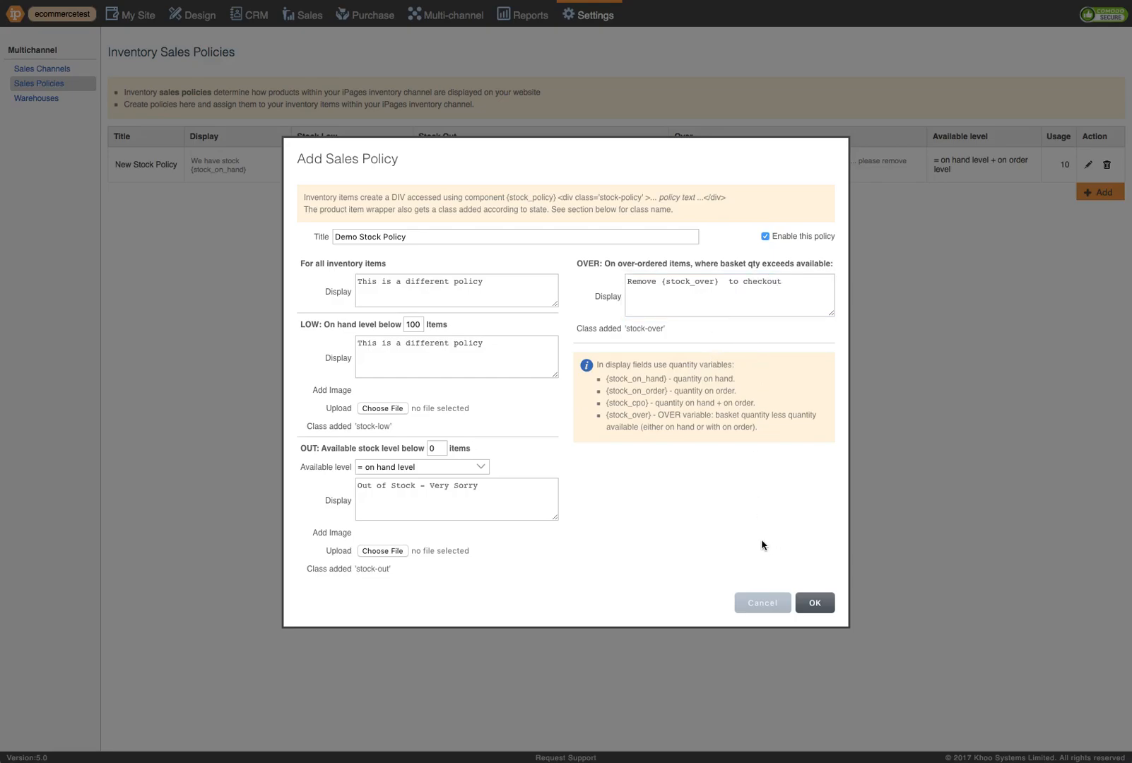
Append the {stock_on_hand} variable to the all-items and low-stock display texts, and save Demo Stock Policy
drag(668, 378, 601, 379)
click(517, 285)
key(ctrl+v)
click(516, 350)
key(ctrl+v)
click(815, 603)
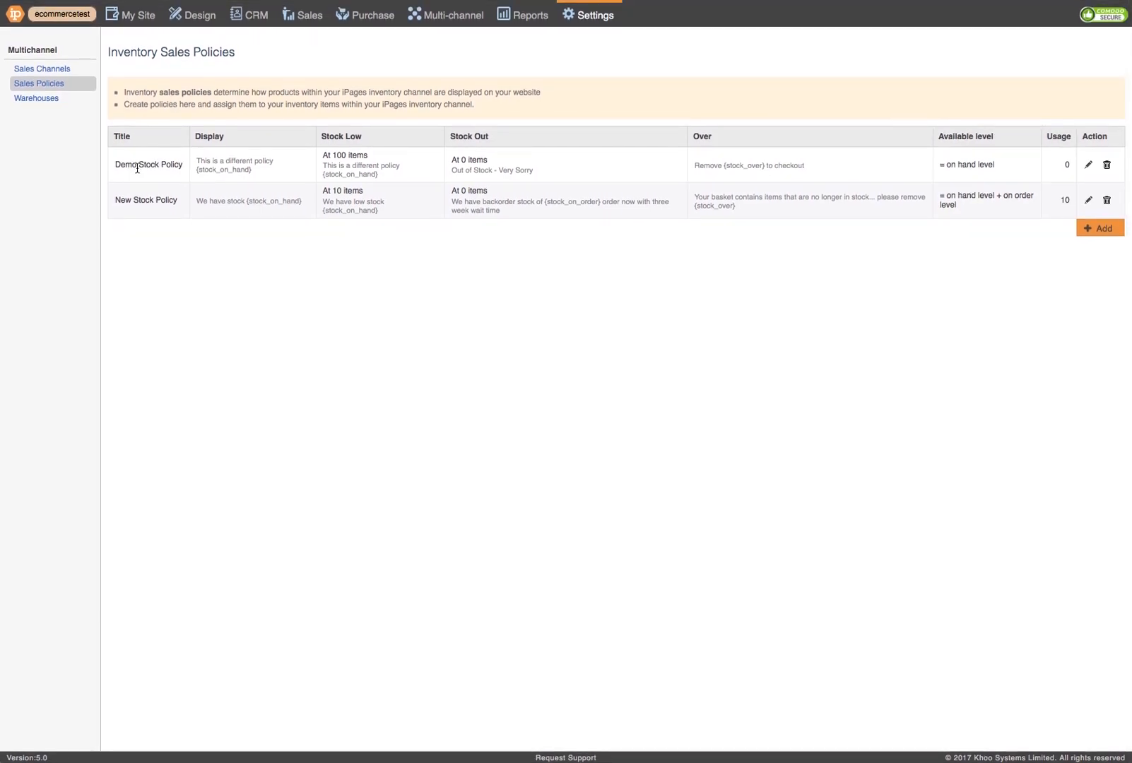
Open the channel inventory, compare the all-channels list with the ecommercetest list, and stay on the ecommercetest channel
click(443, 17)
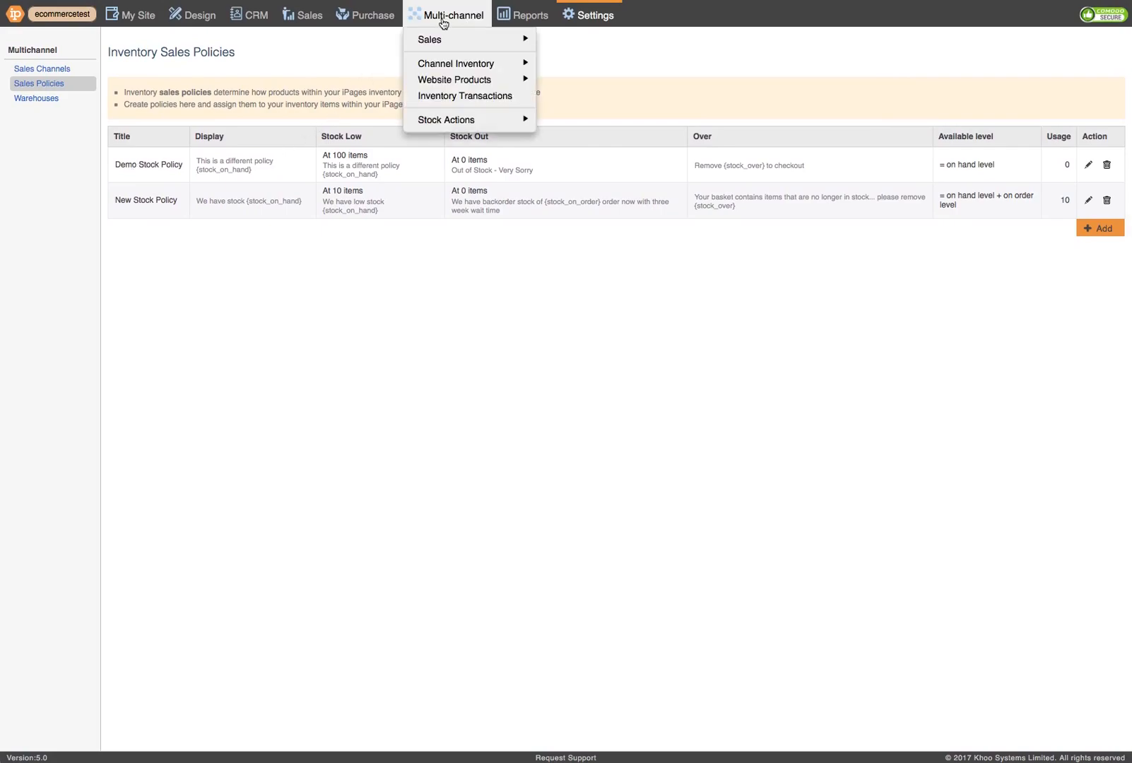
mouse_move(444, 52)
click(440, 65)
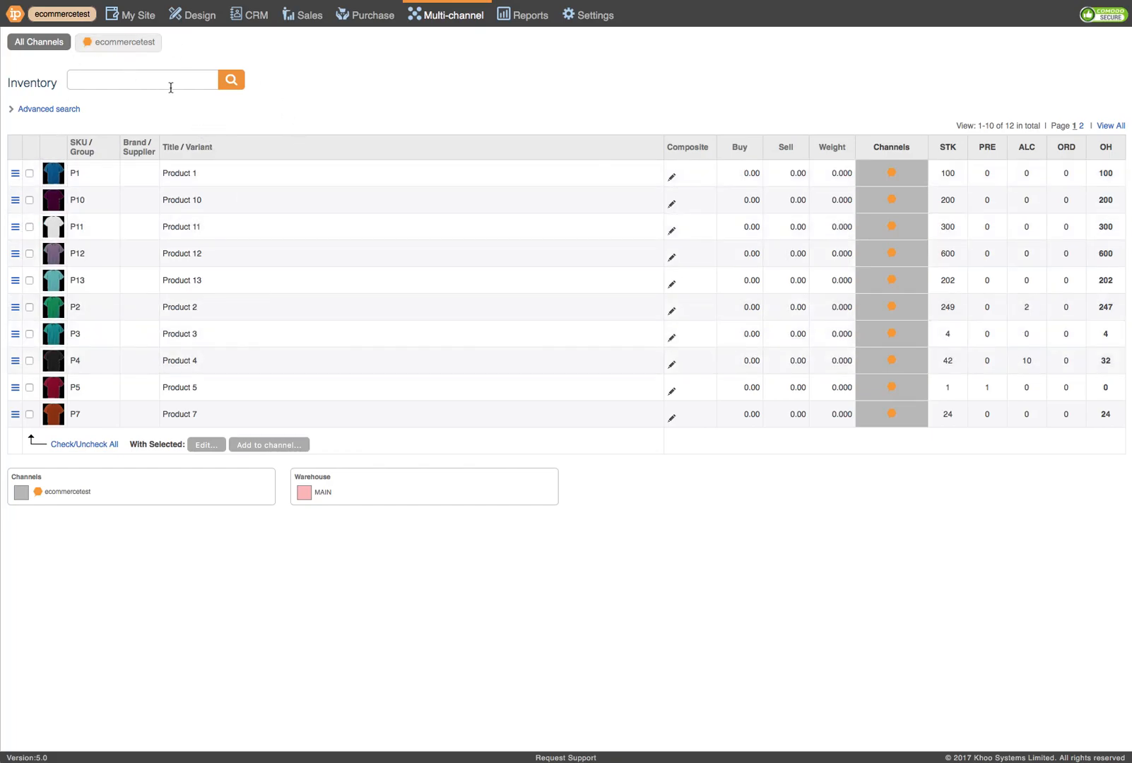
click(134, 48)
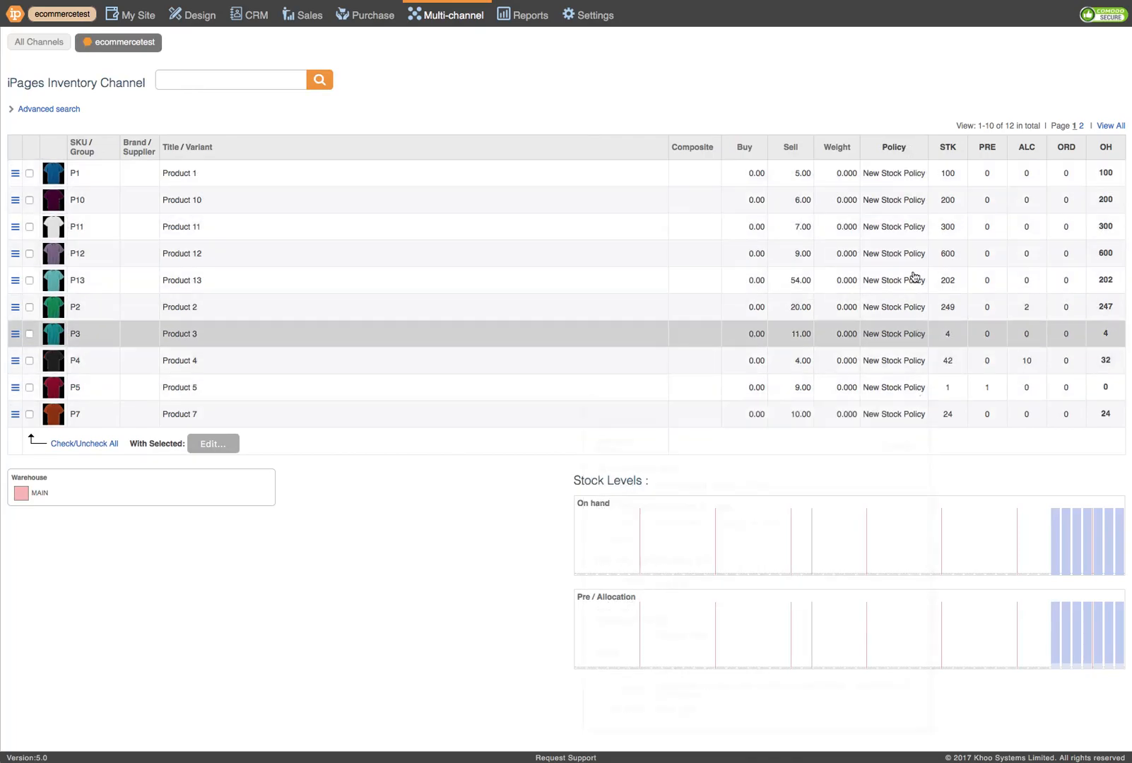
click(44, 42)
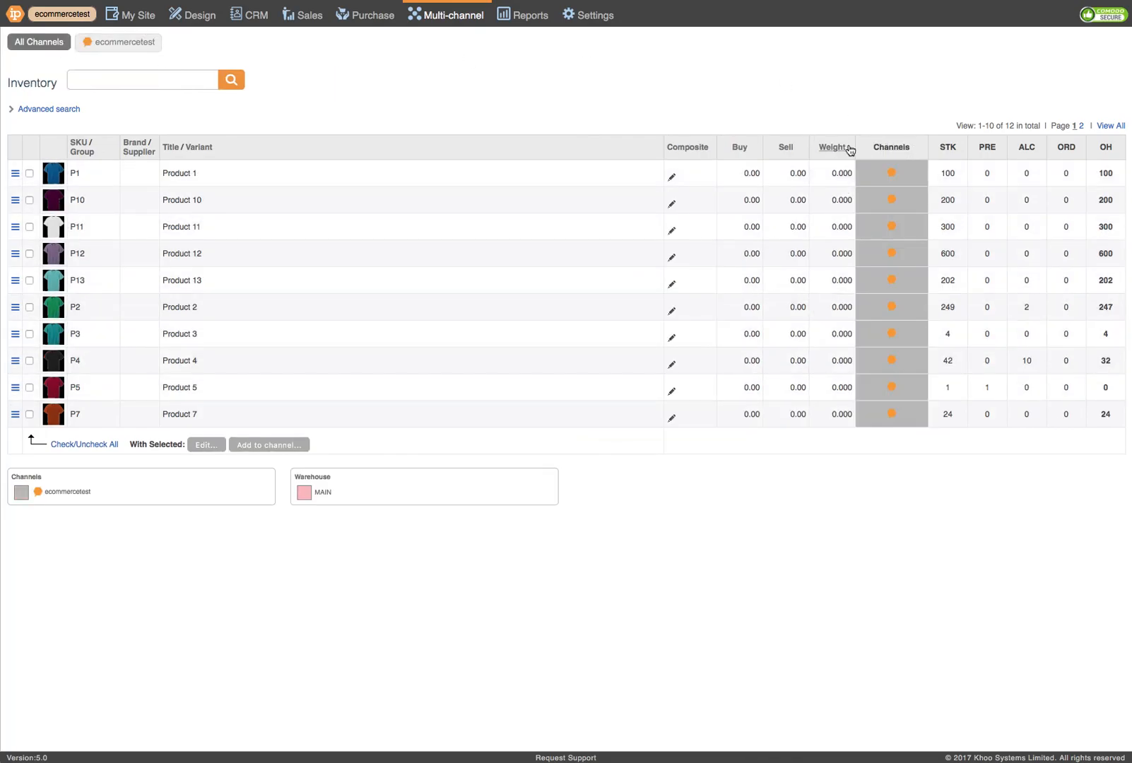
click(89, 44)
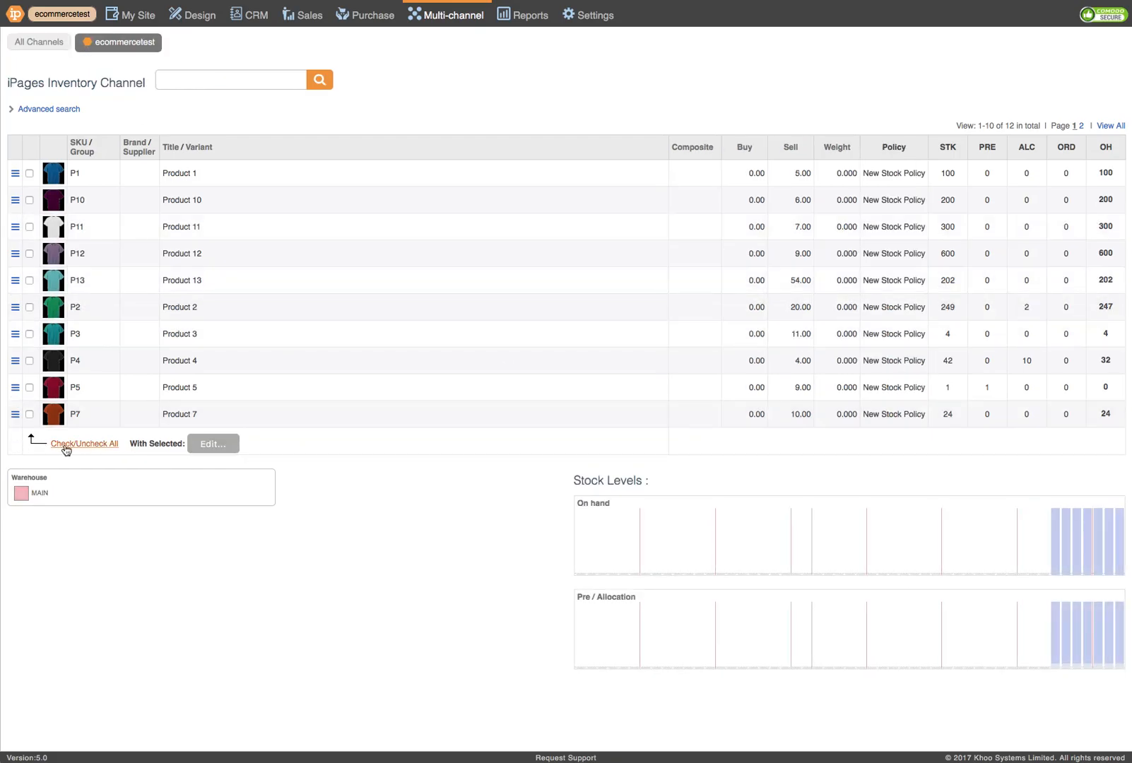
Assign Demo Stock Policy to Products 1, 2, 3, 4 and 5 in one bulk edit
click(30, 173)
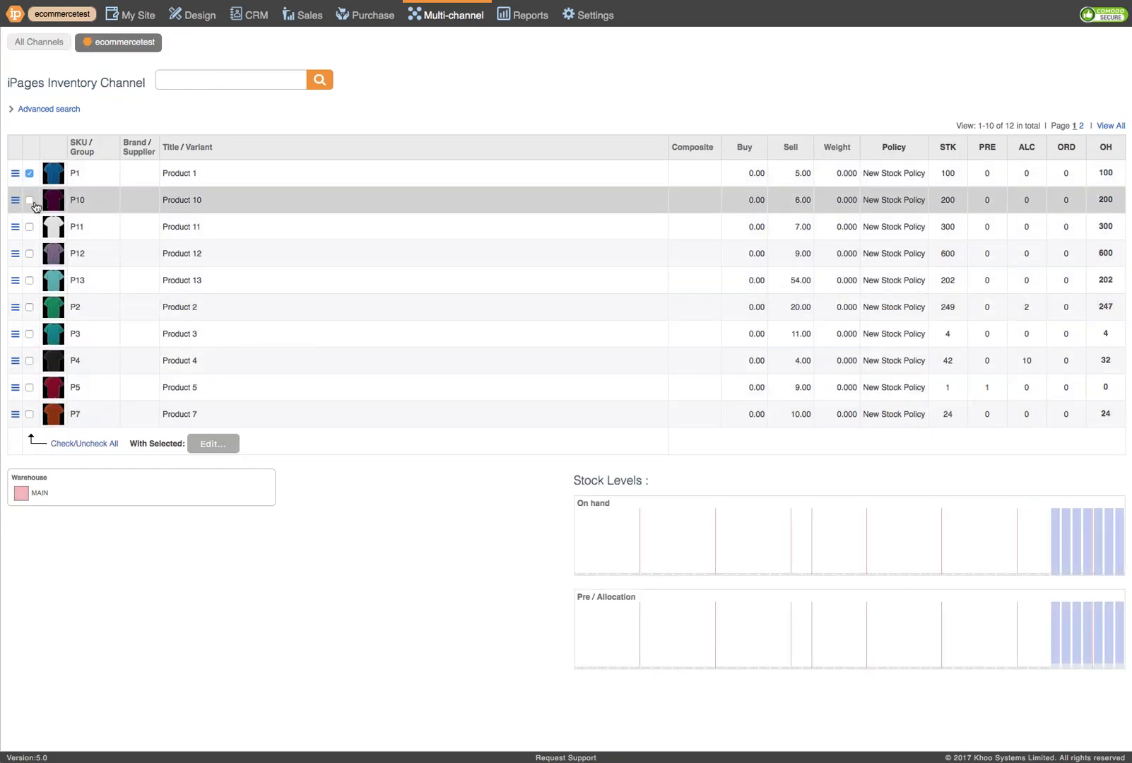
click(30, 307)
click(29, 334)
click(30, 361)
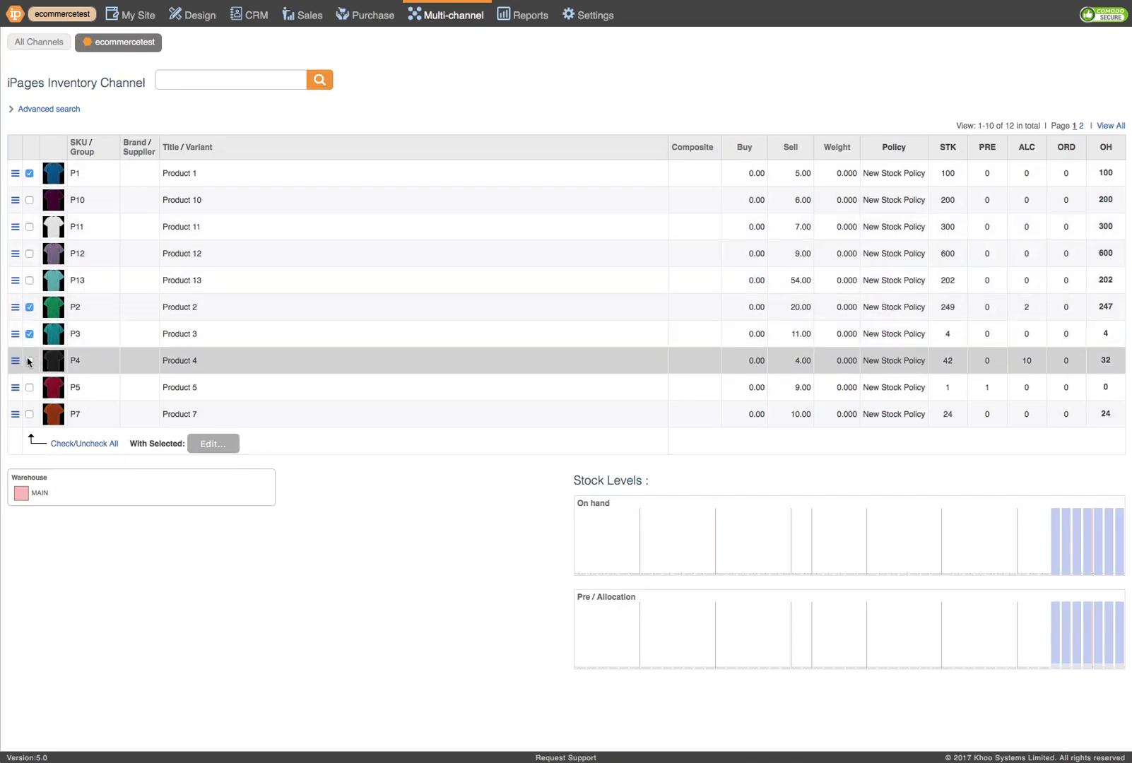
click(29, 388)
click(216, 444)
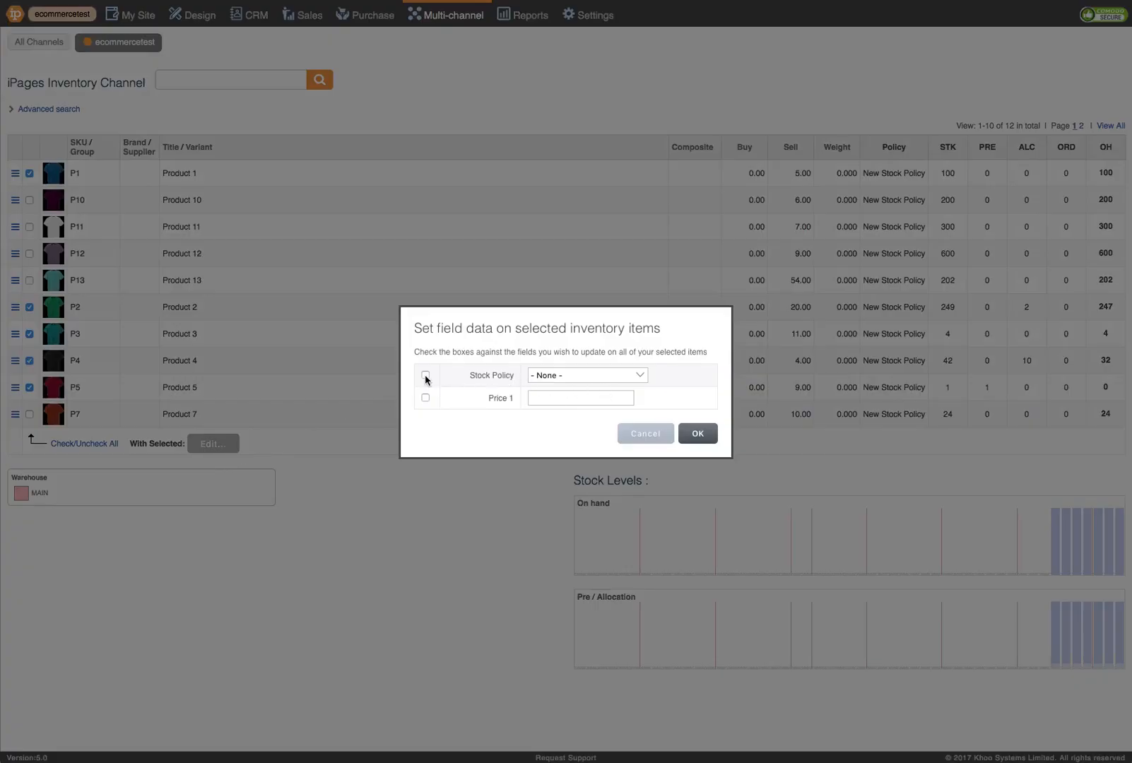
click(640, 434)
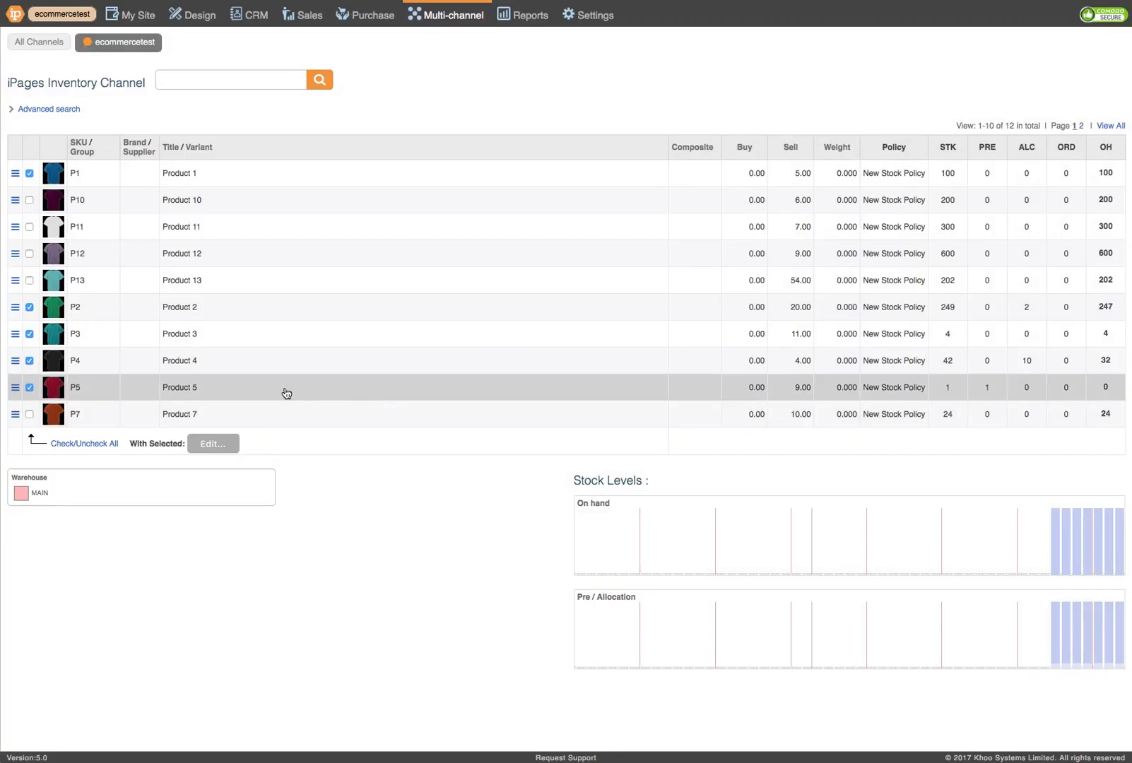
click(218, 444)
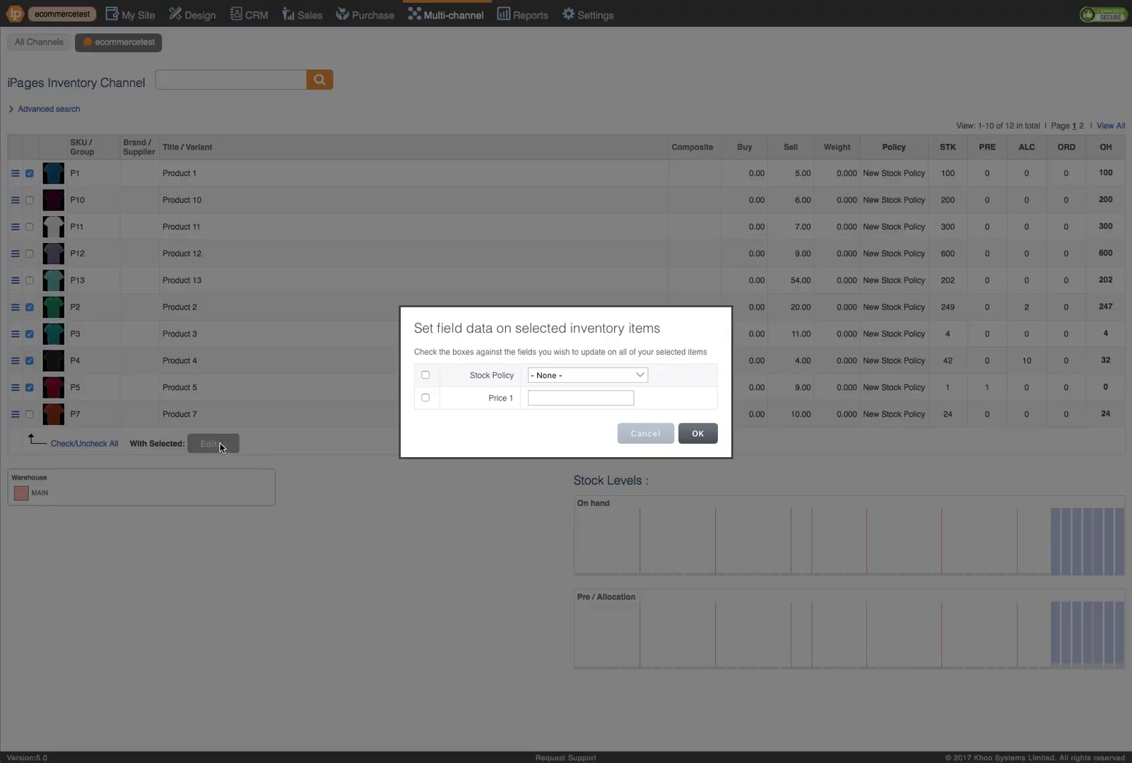
click(426, 376)
click(622, 378)
click(612, 395)
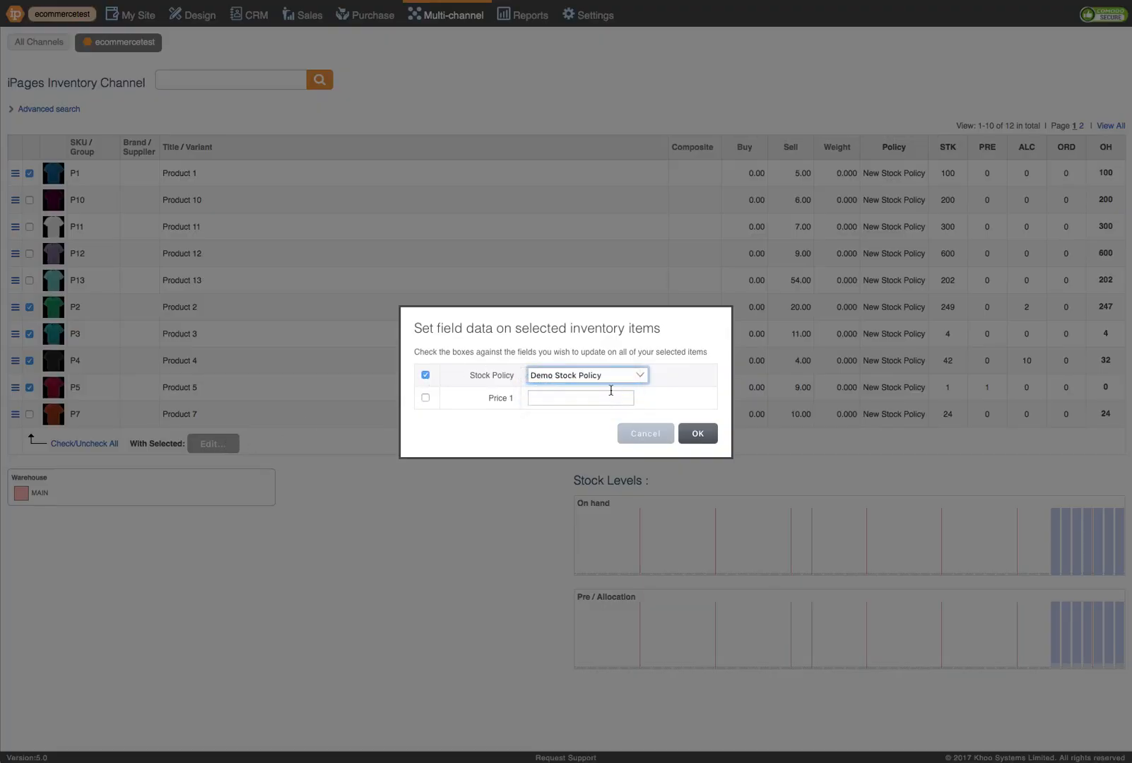
click(696, 438)
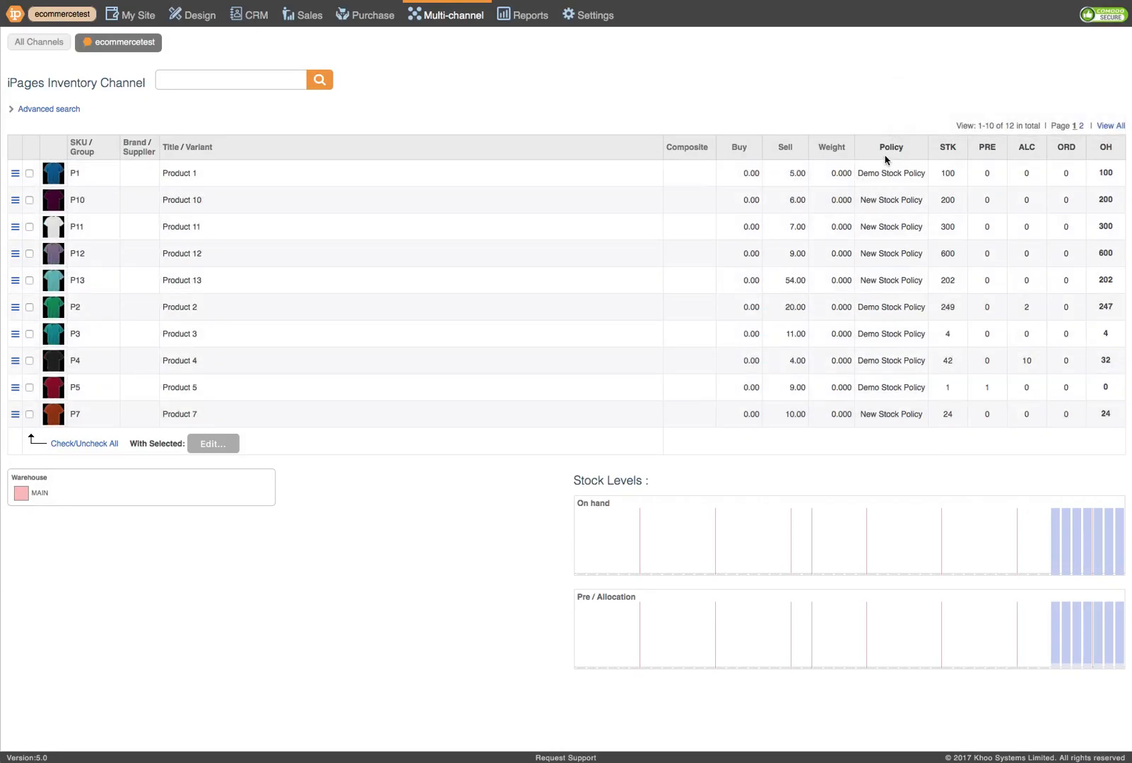
Filter the ecommercetest inventory with an advanced search for items using Demo Stock Policy
click(48, 109)
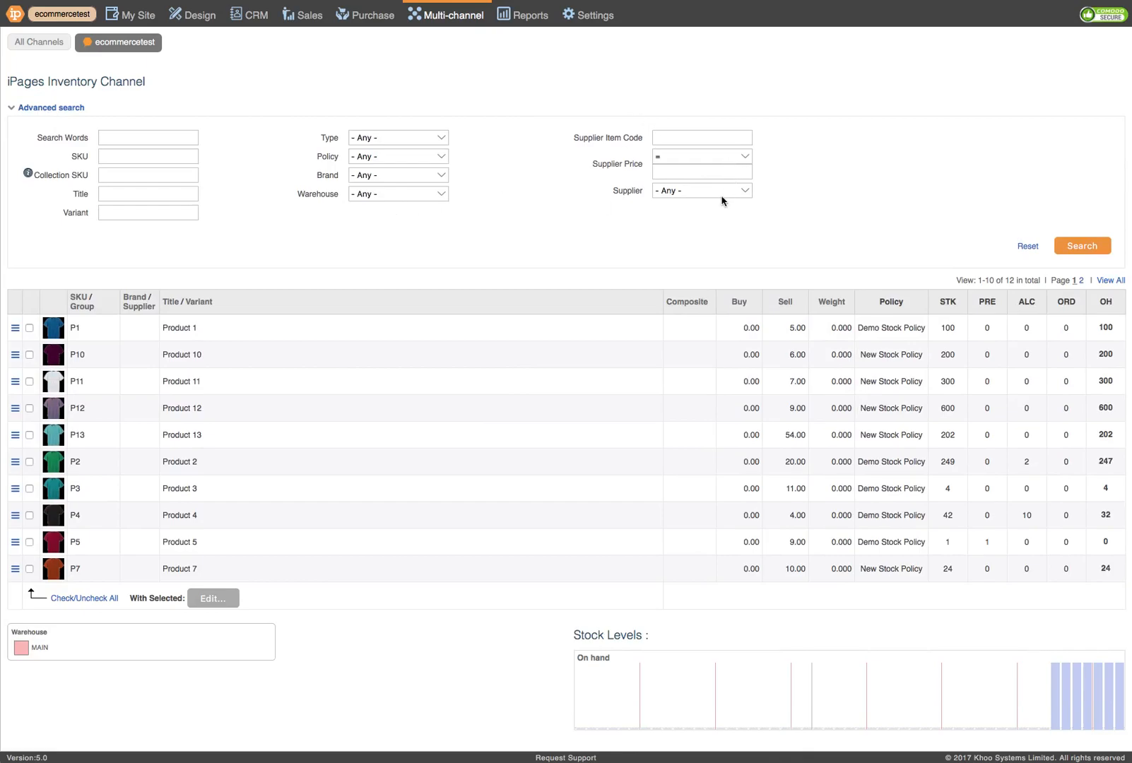
click(426, 161)
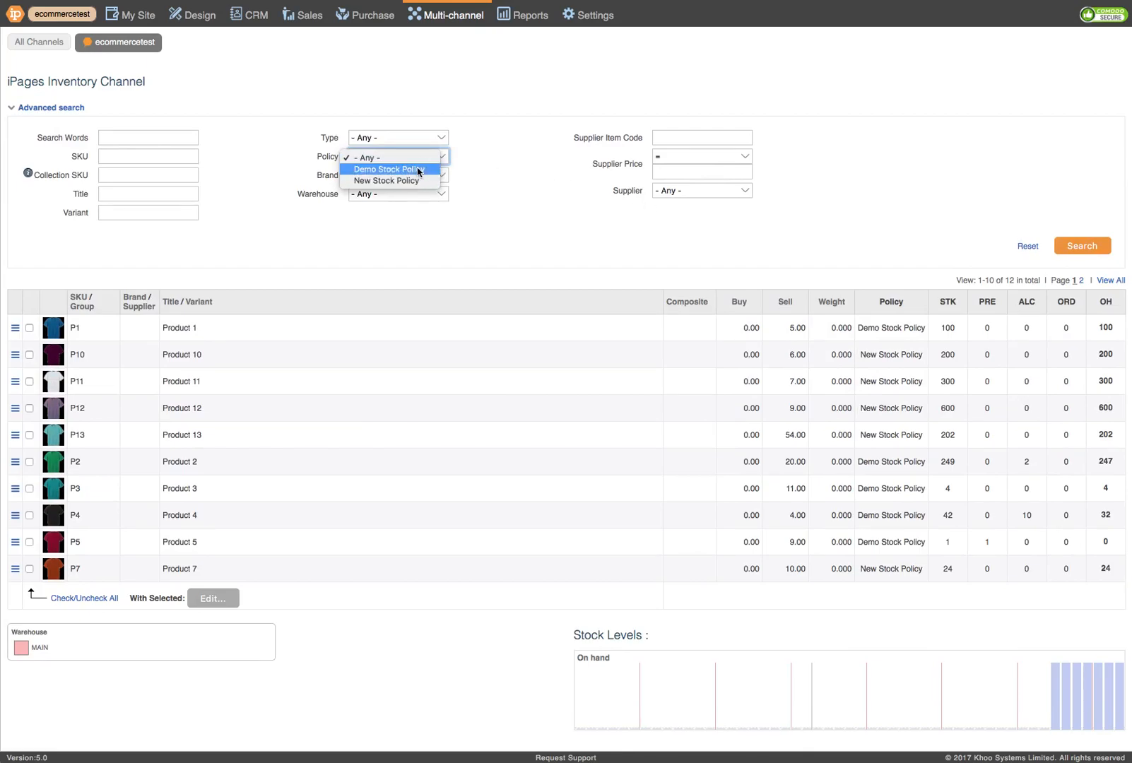
click(418, 171)
click(1083, 246)
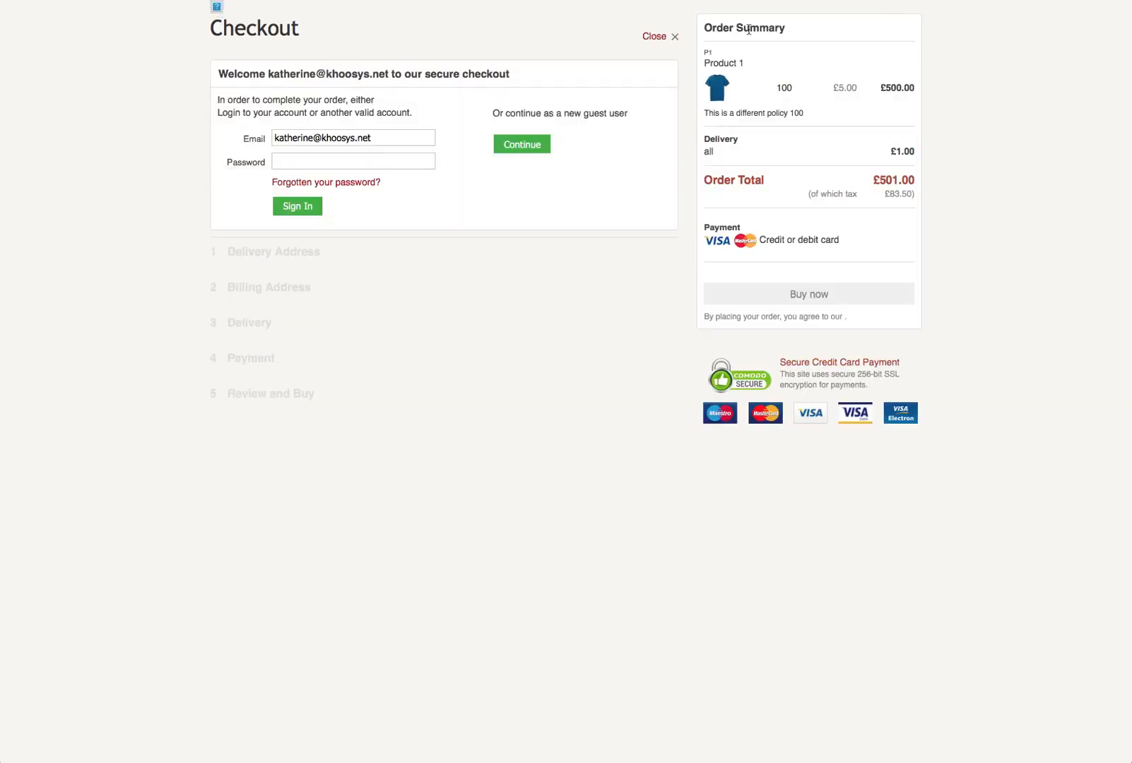
Switch to the demo website, open its Shop page and review the stock messages under the products
click(565, 1)
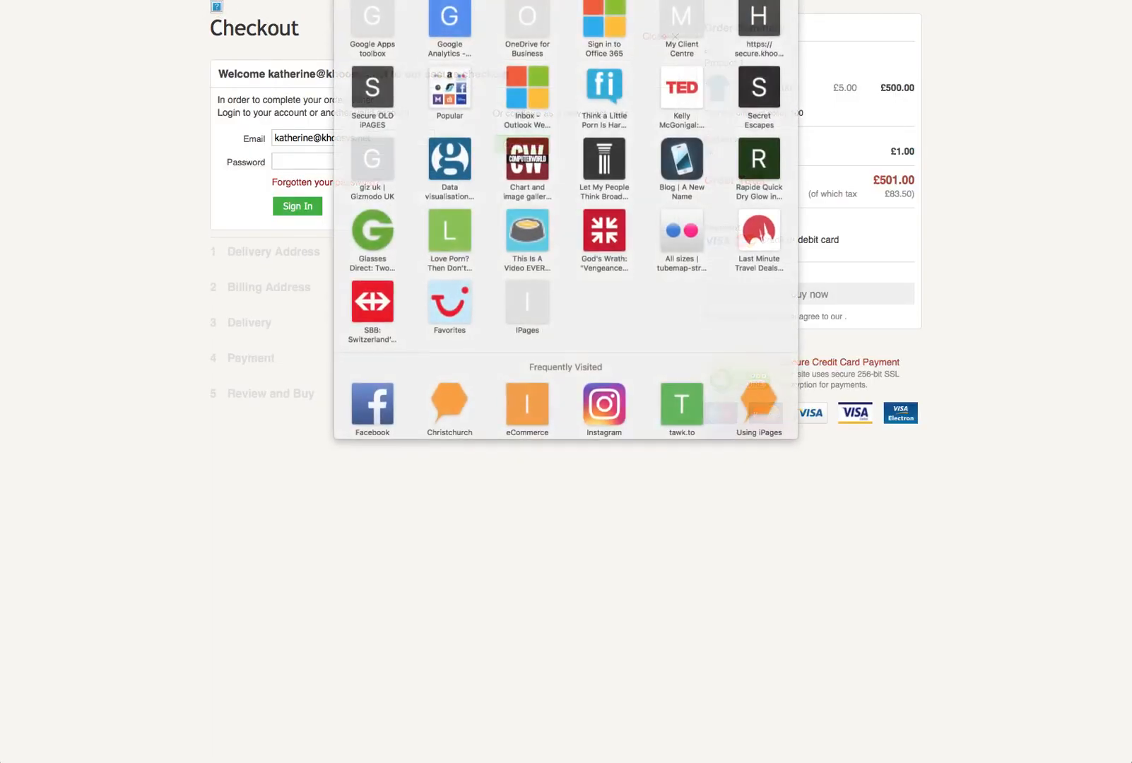
key(Return)
click(336, 116)
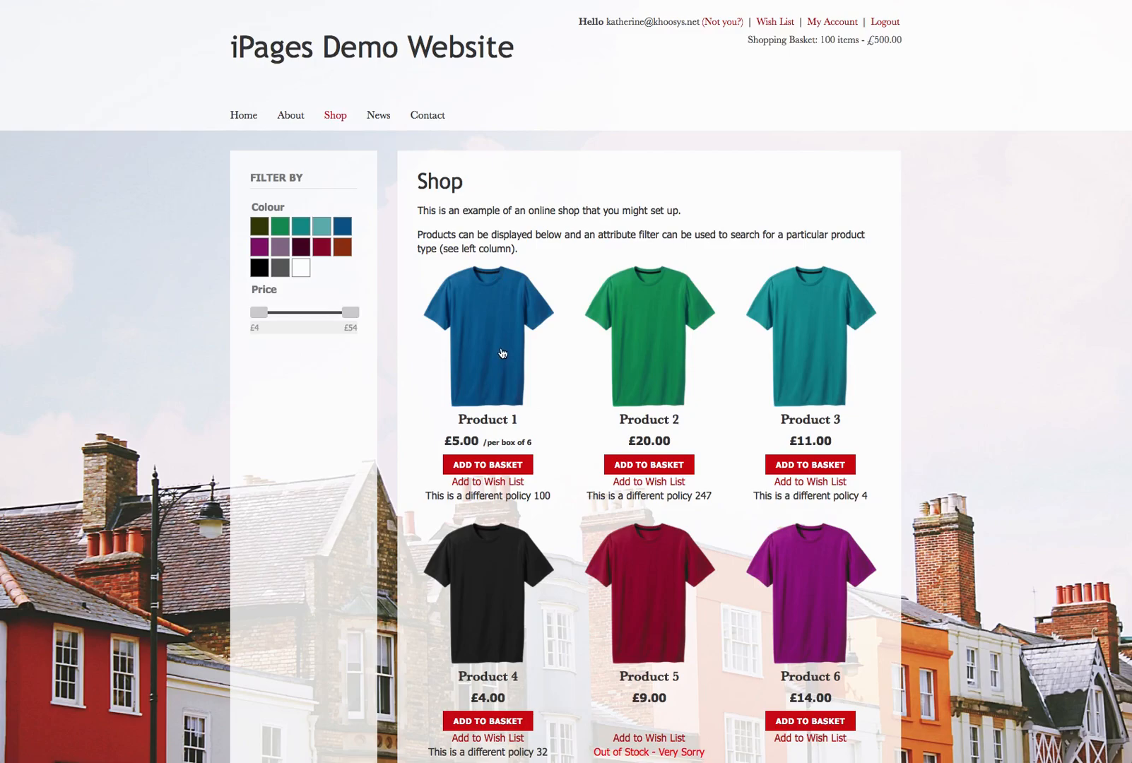
scroll(710, 498, down, 3)
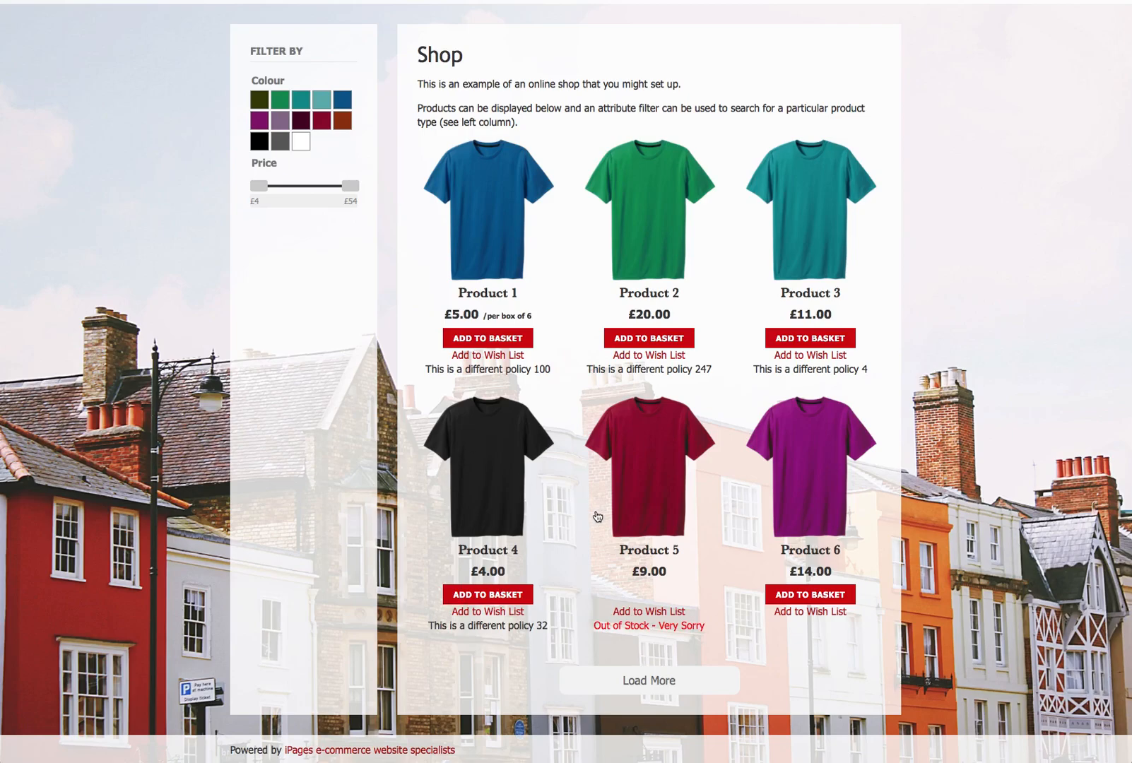
scroll(597, 516, up, 3)
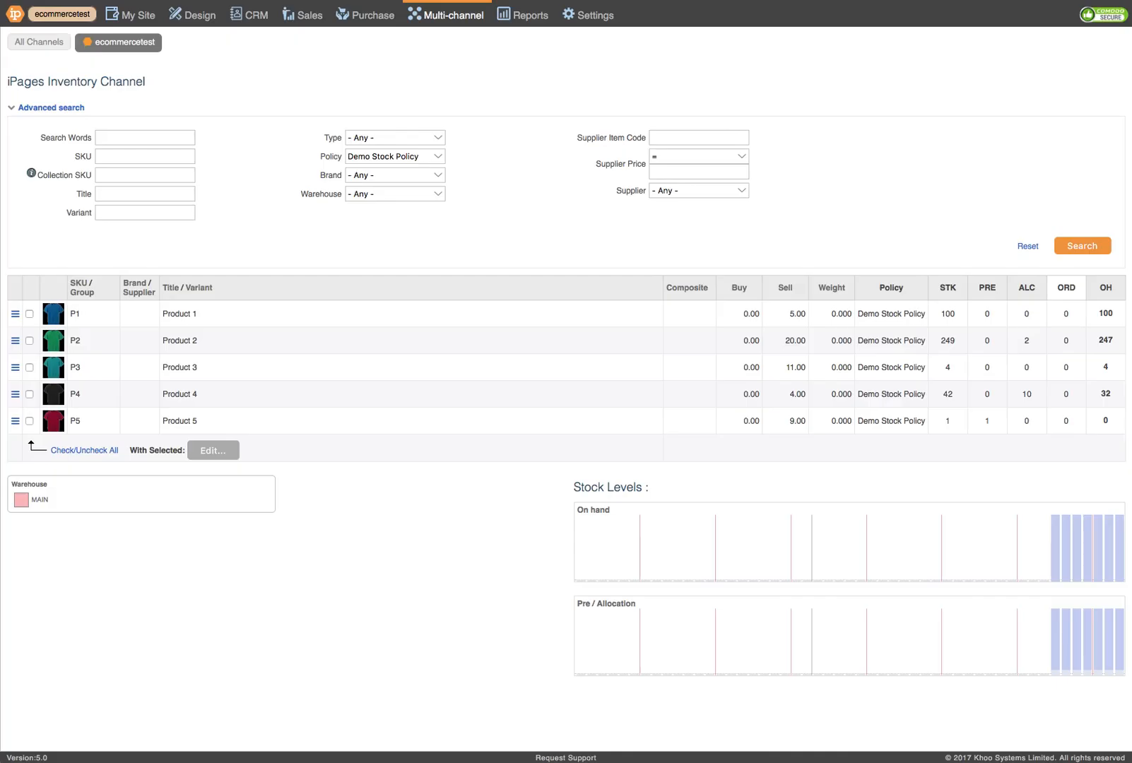
Back in the iPages admin site, reopen the channel inventory and show the unfiltered ecommercetest product list
click(459, 24)
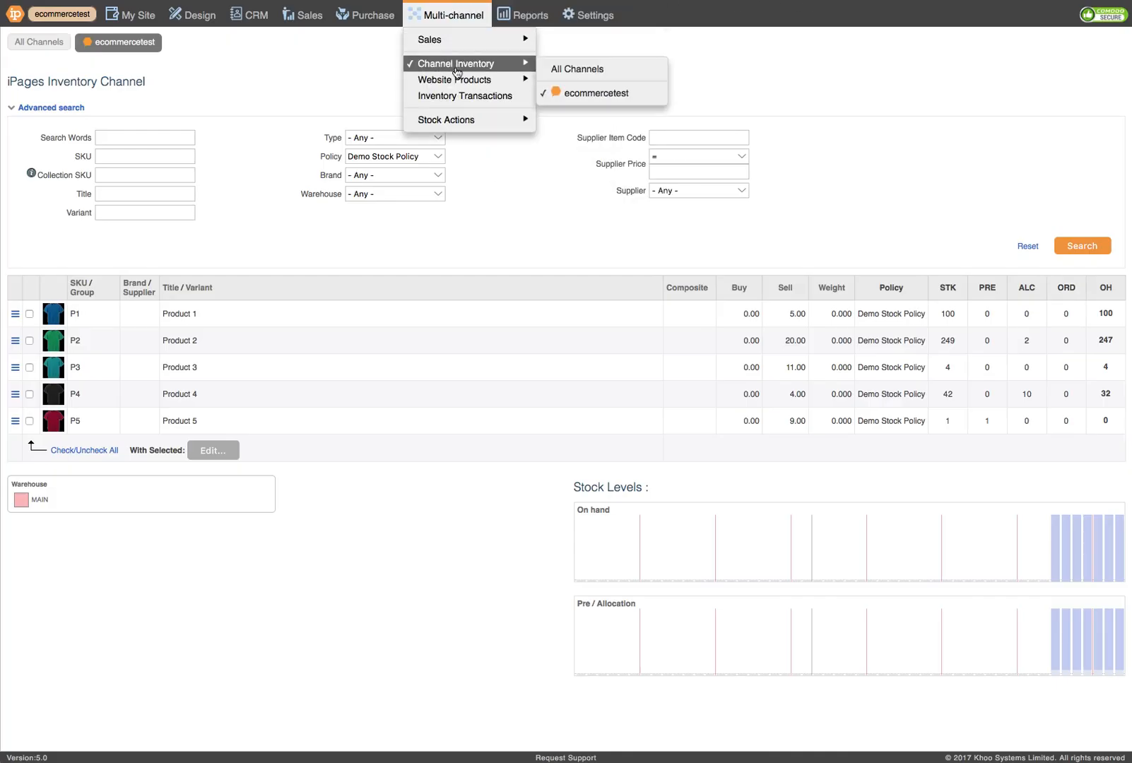
click(458, 67)
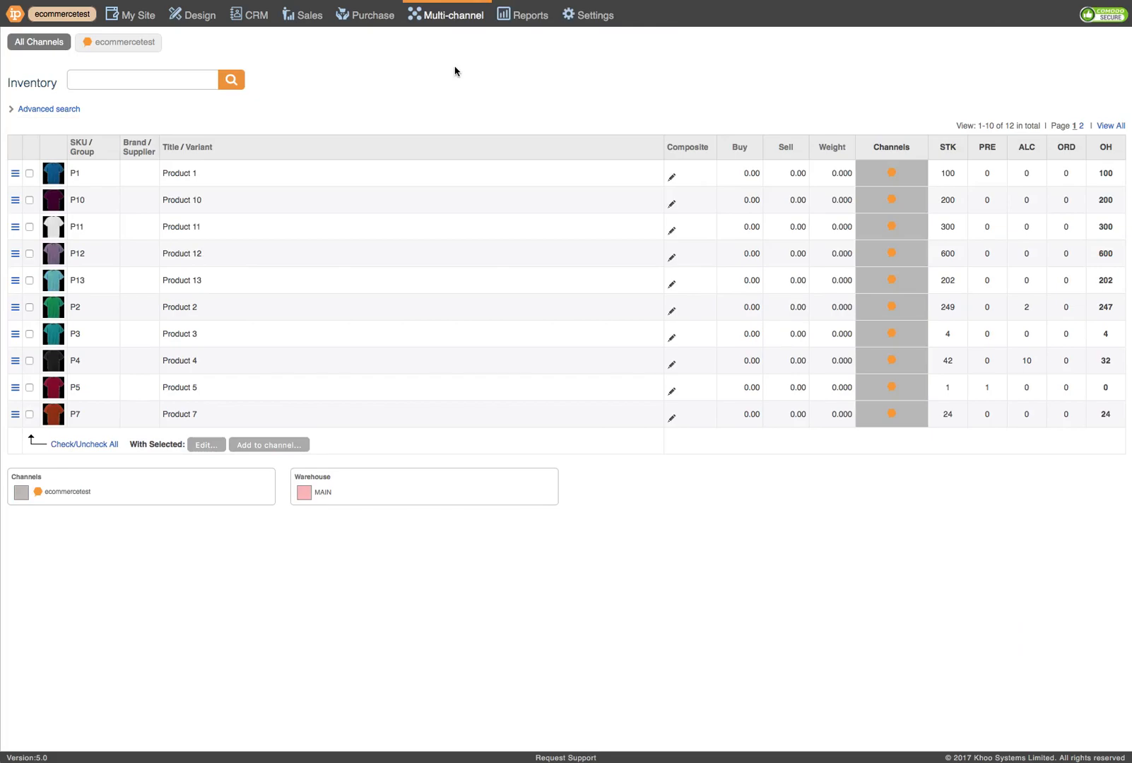
click(103, 42)
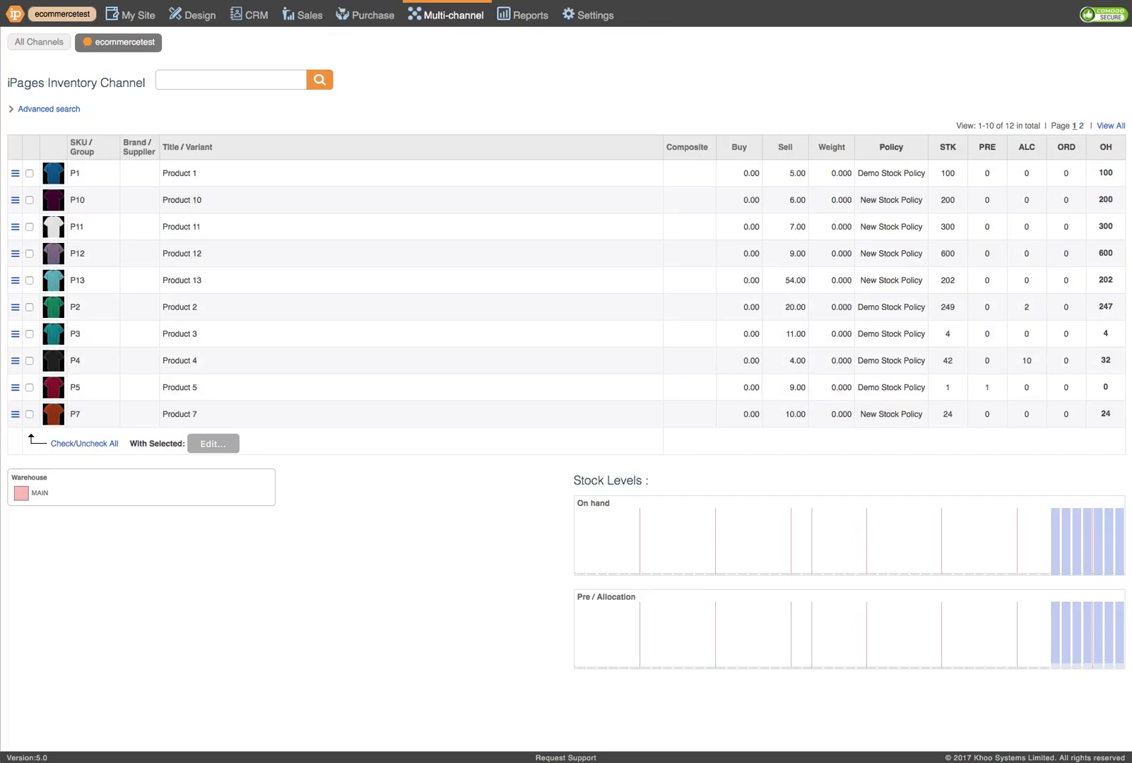
right_click(839, 762)
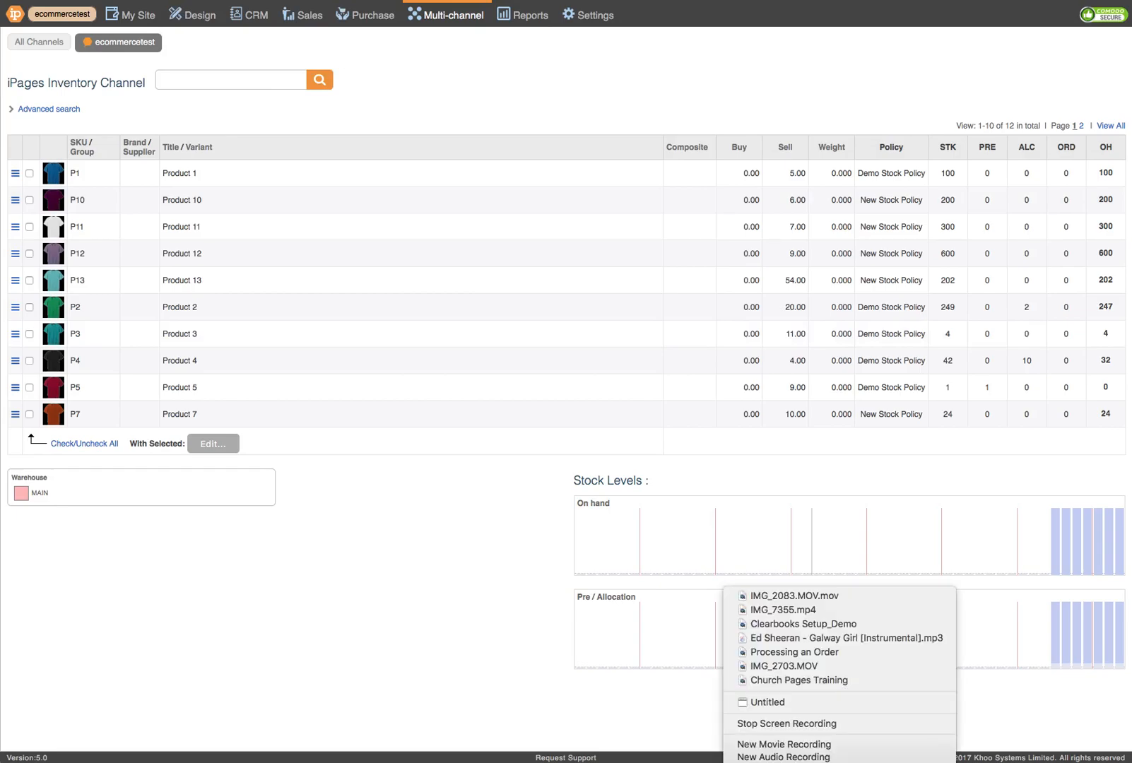